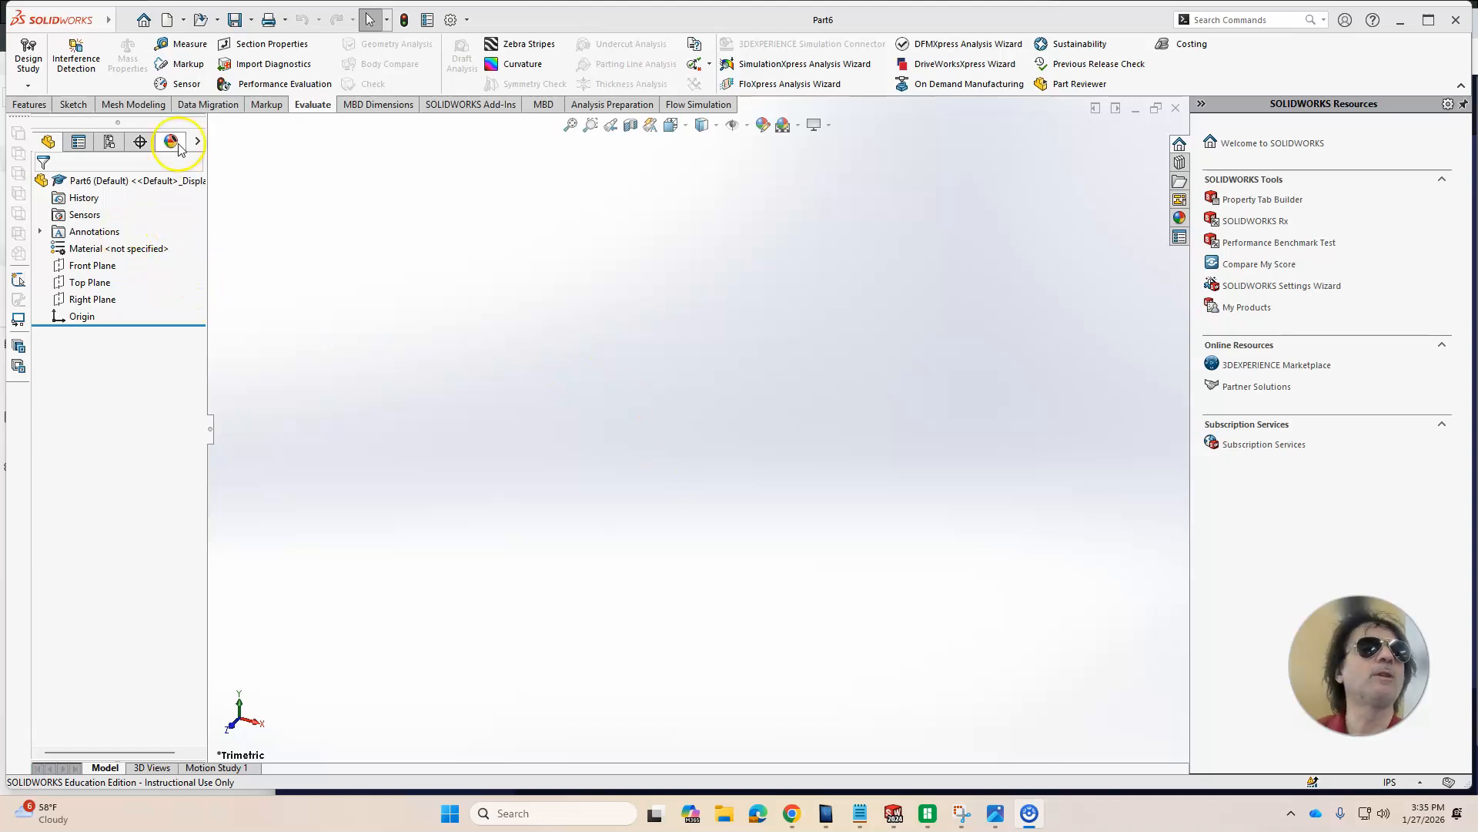
Step: Start a sketch on the Top Plane and draw a center rectangle about 2.5 in wide, centered on the origin
left_click(79, 105)
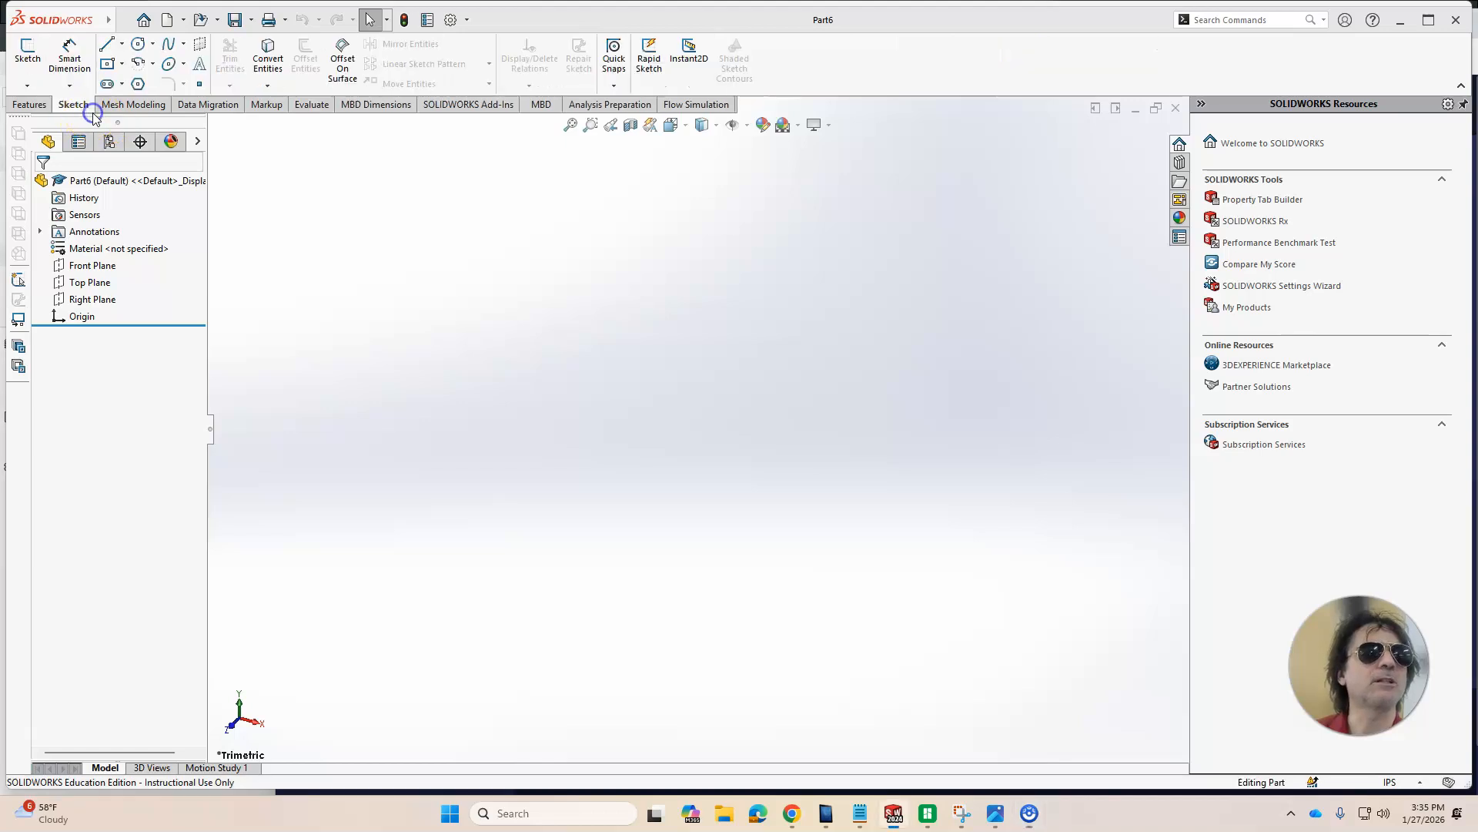
left_click(31, 60)
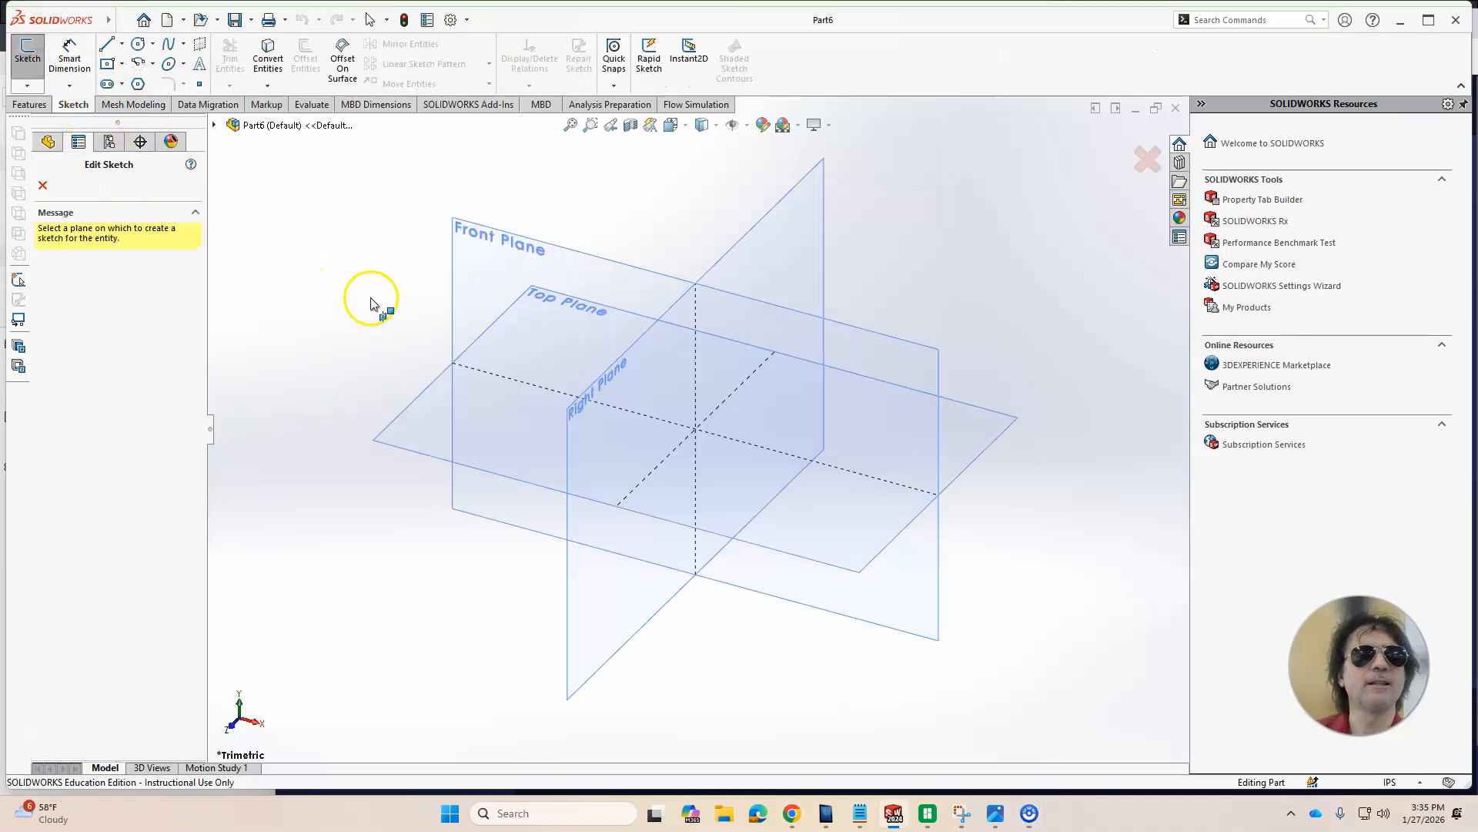
left_click(426, 394)
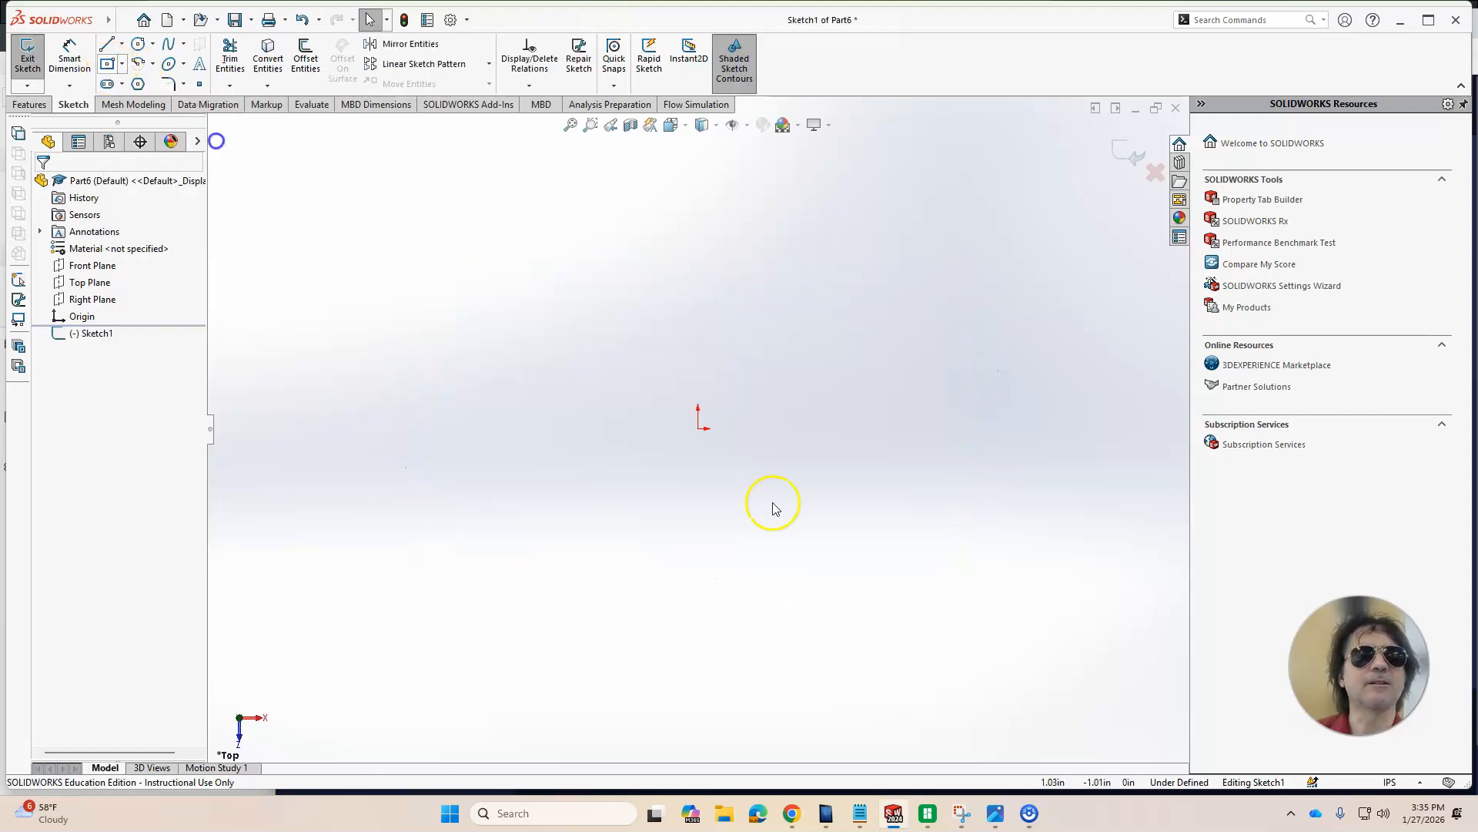
left_click(702, 426)
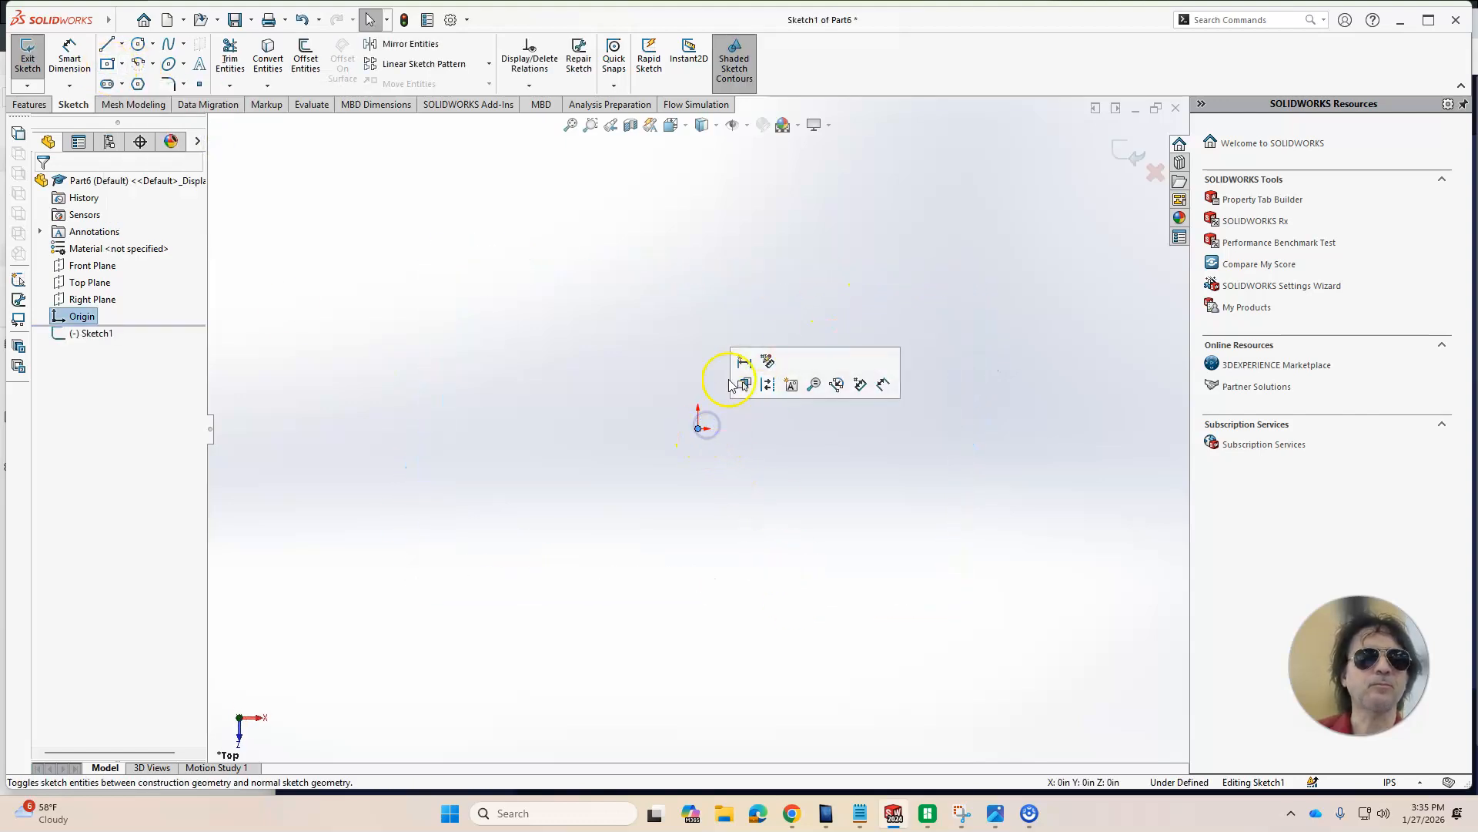
left_click(638, 217)
left_click(108, 63)
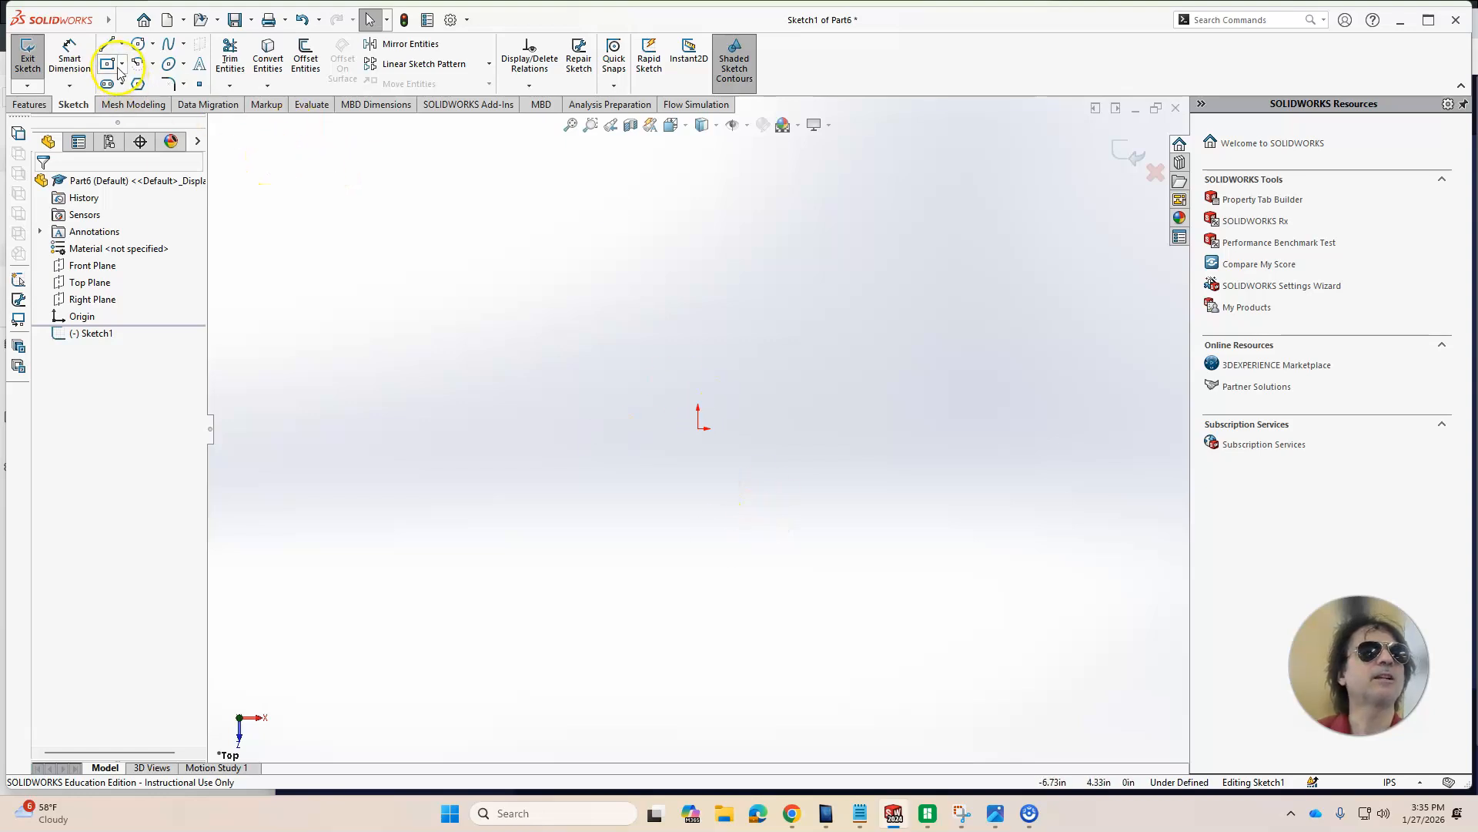
left_click(699, 428)
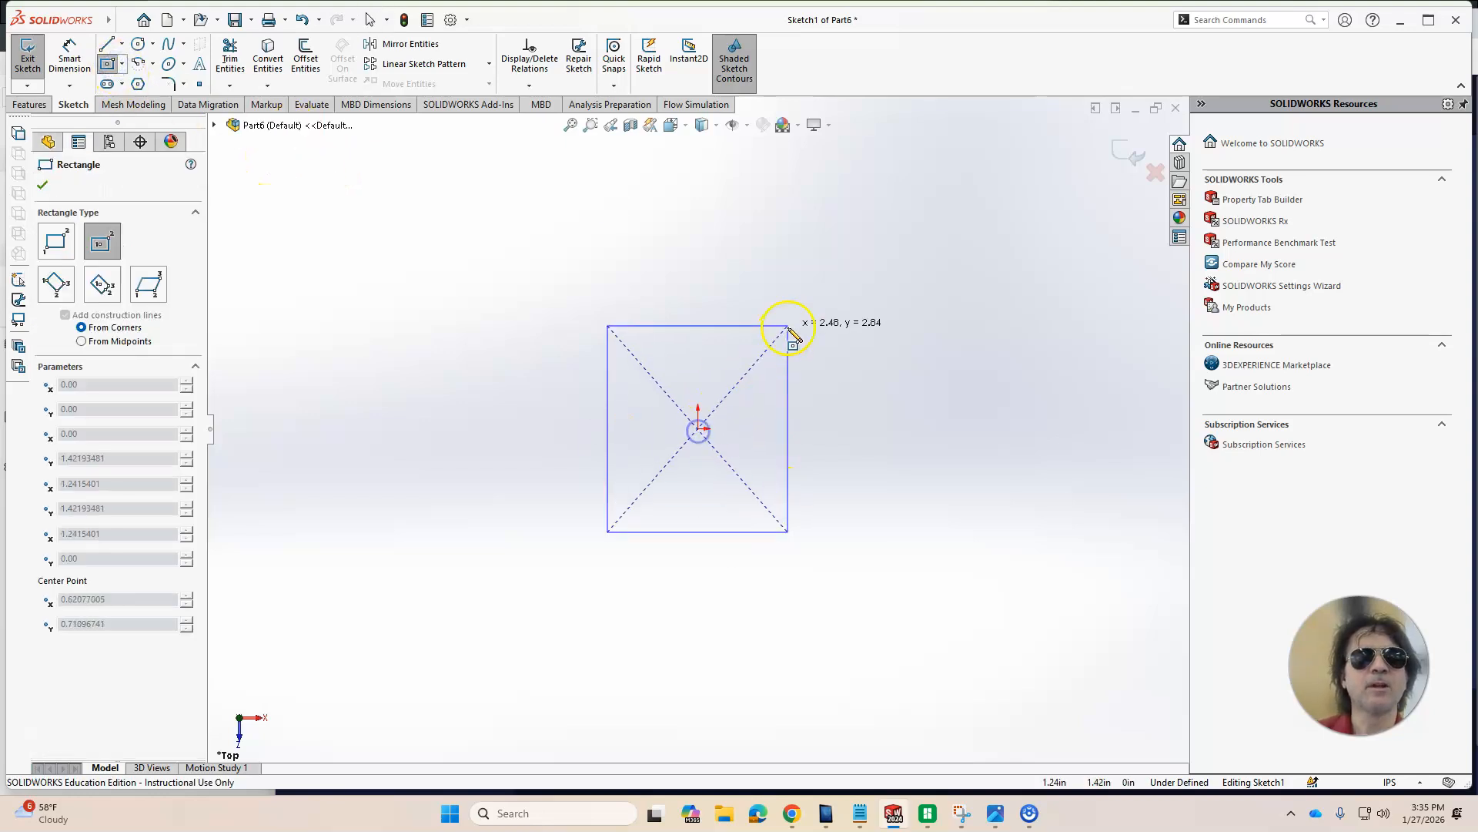
left_click(789, 321)
key("Escape")
Step: Dimension the rectangle 3 in wide and 4 in tall, and exit the sketch
left_click(77, 62)
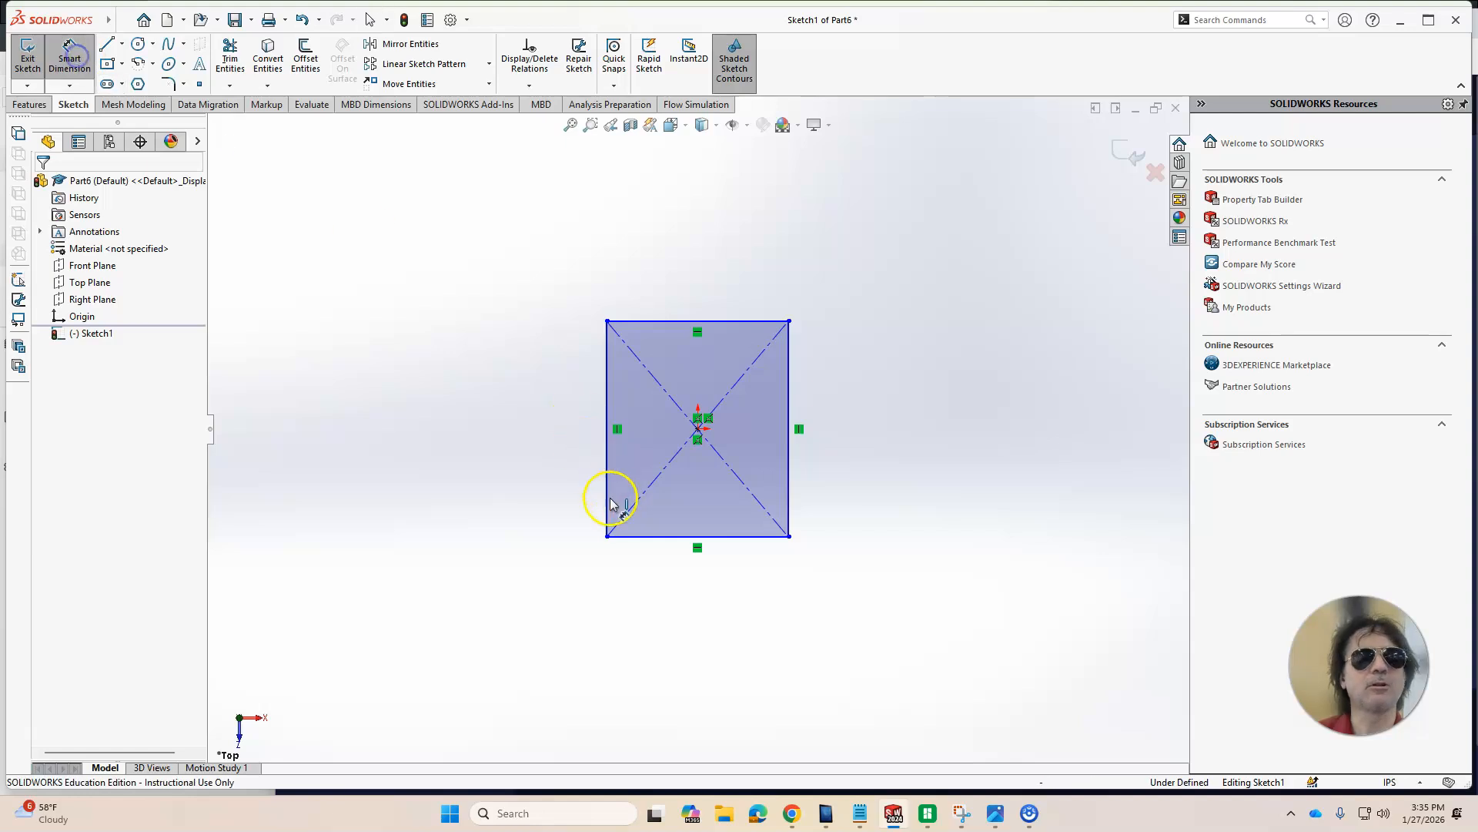
left_click(676, 616)
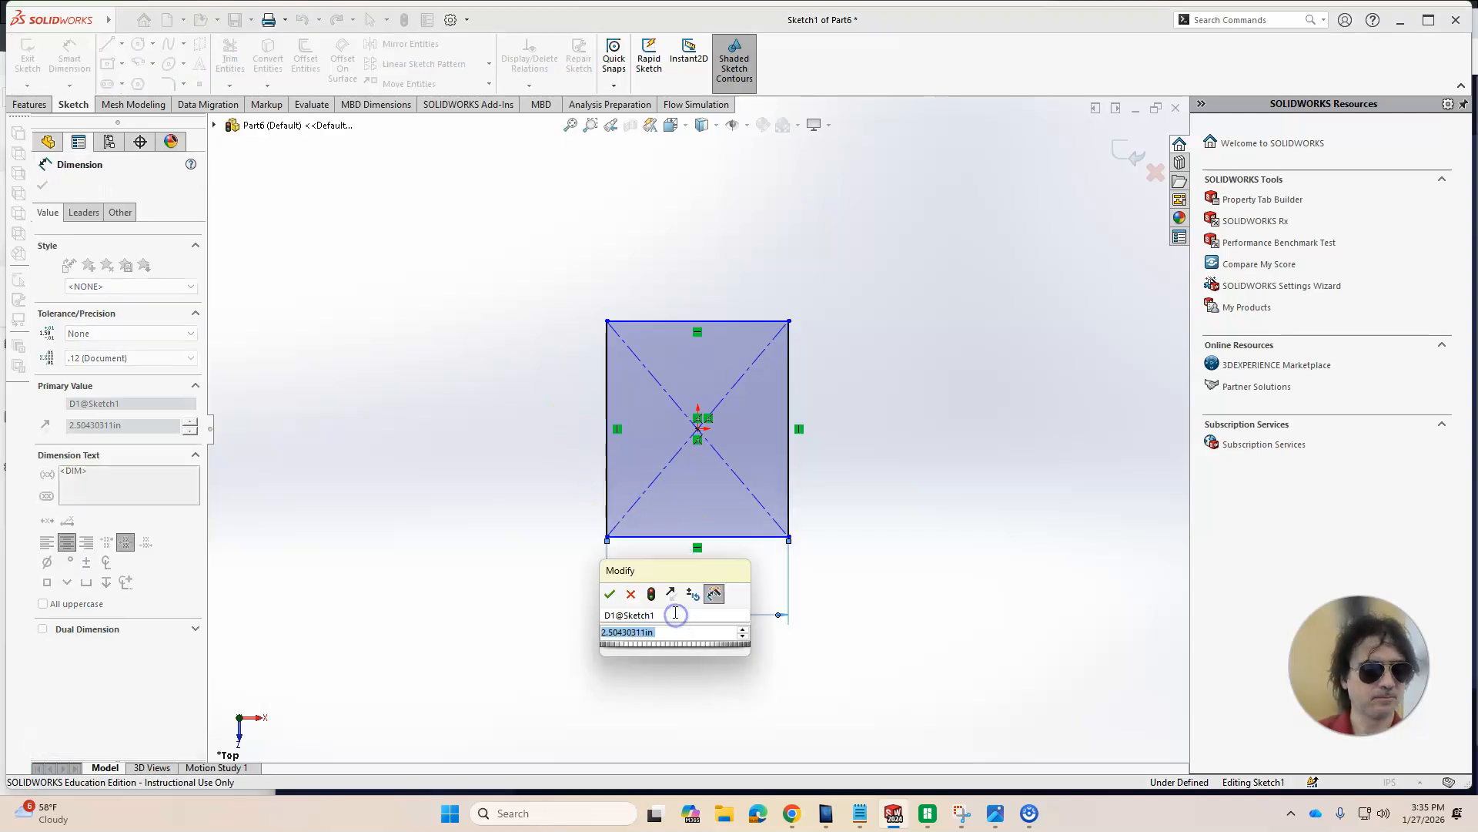
type("3")
key("Return")
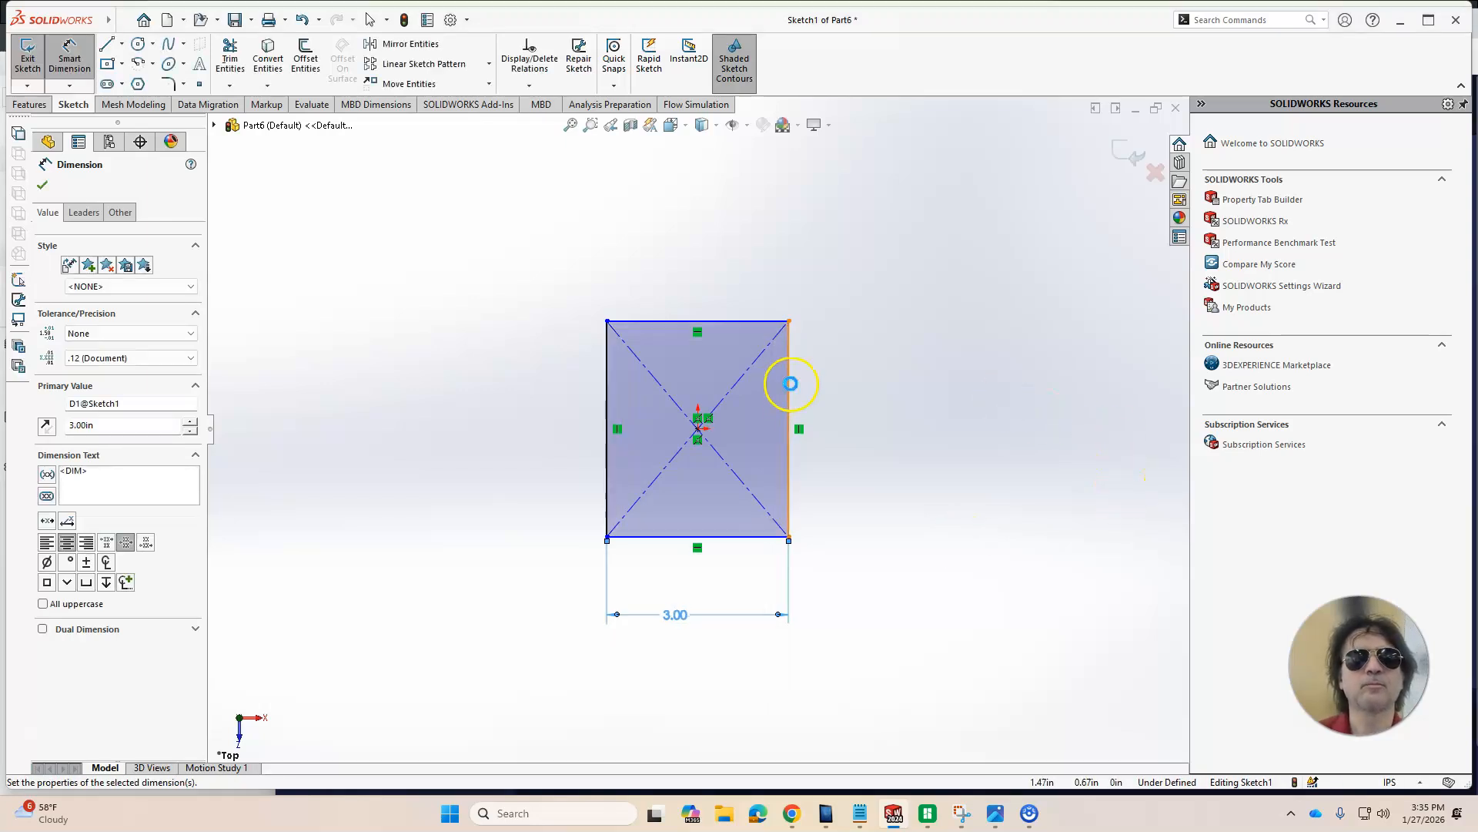
left_click(787, 395)
left_click(857, 426)
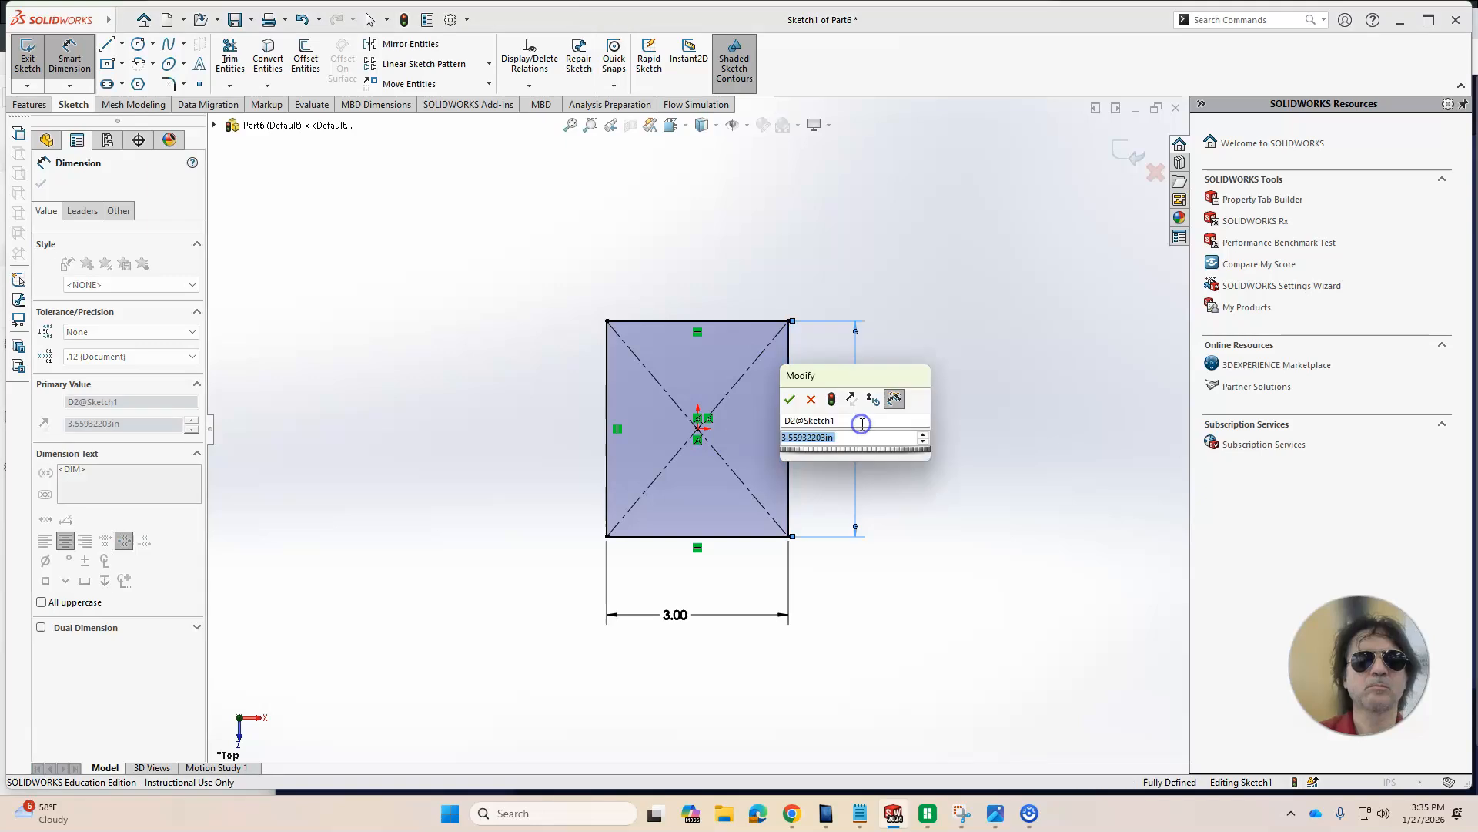
type("4")
key("Return")
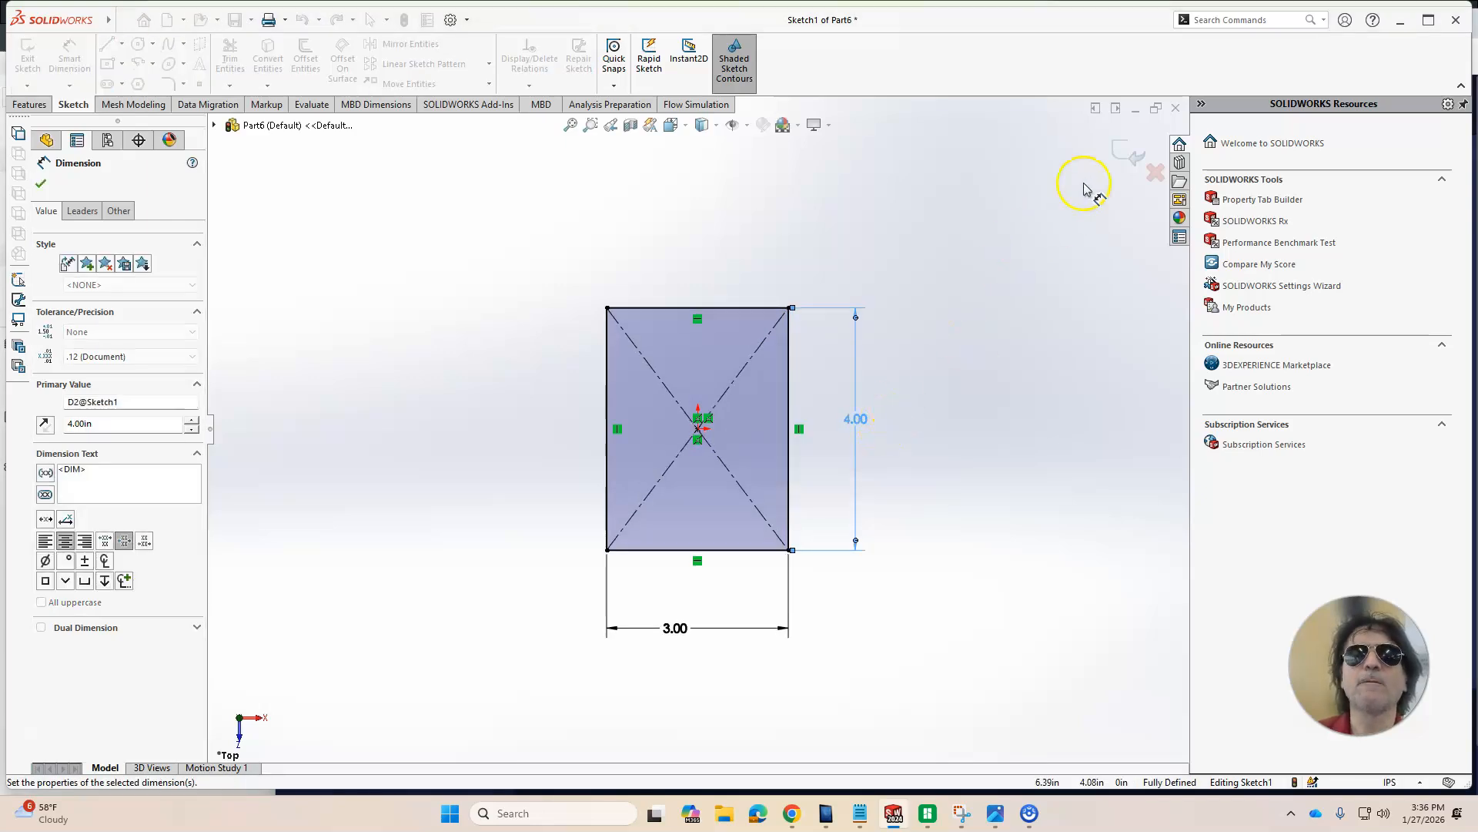
left_click(1116, 153)
Step: Start a boss extrusion of the rectangle sketch with its start condition set to Offset
mouse_move(870, 431)
middle_mouse_down()
mouse_move(841, 478)
mouse_move(786, 425)
mouse_move(795, 383)
middle_mouse_up()
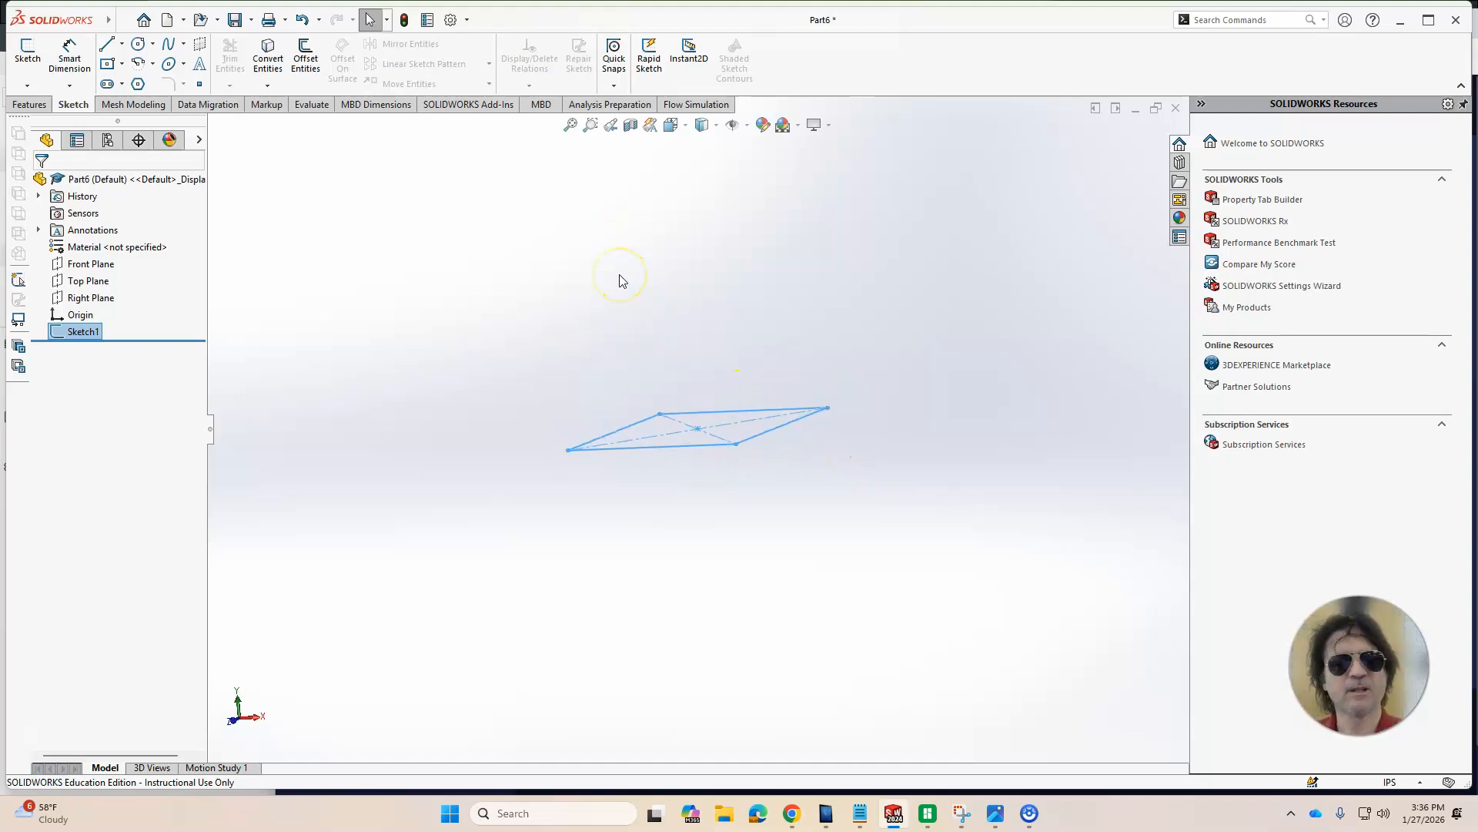
middle_click_drag(695, 350, 719, 355)
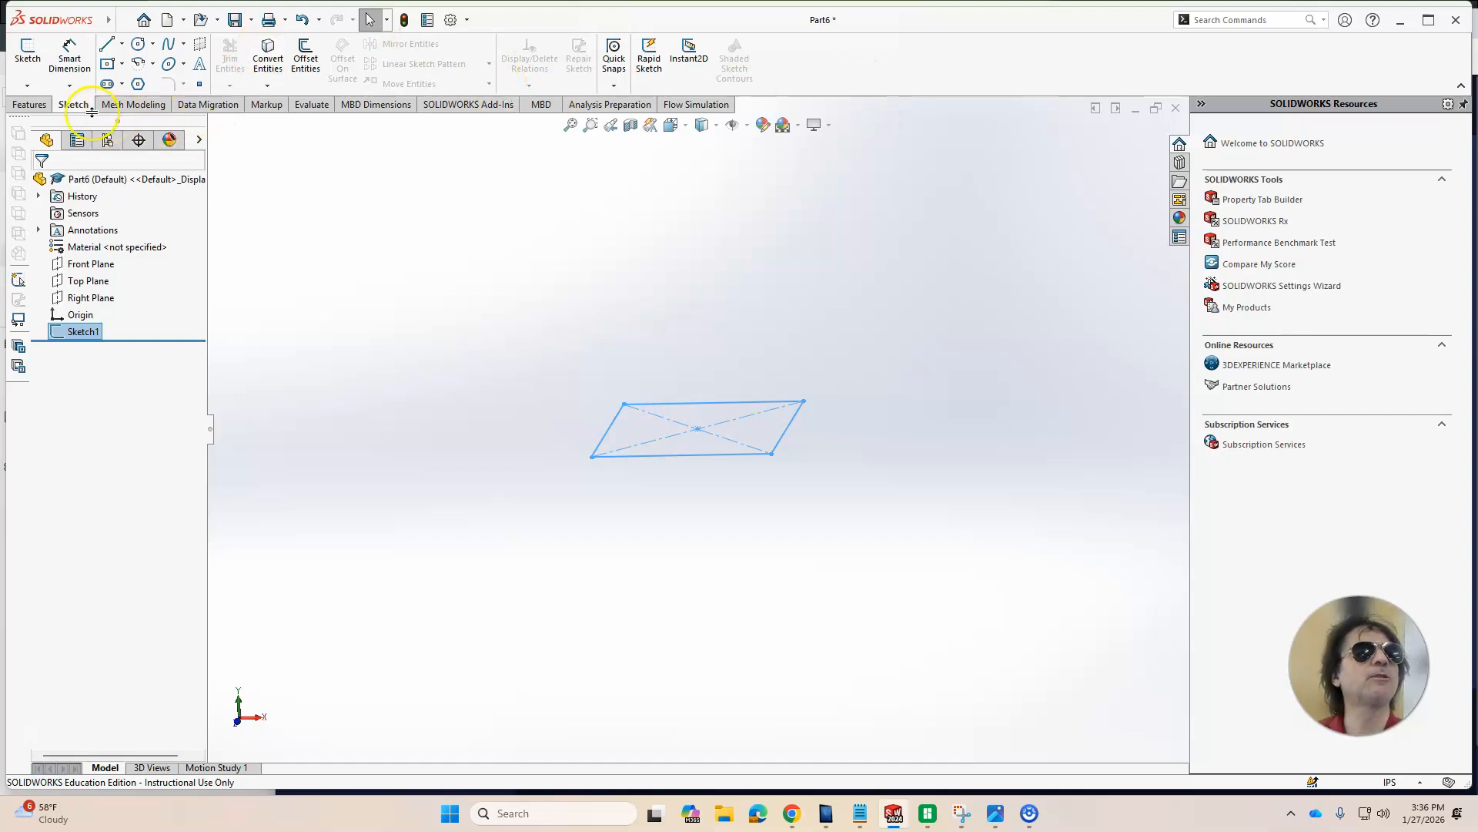
left_click(29, 105)
left_click(35, 56)
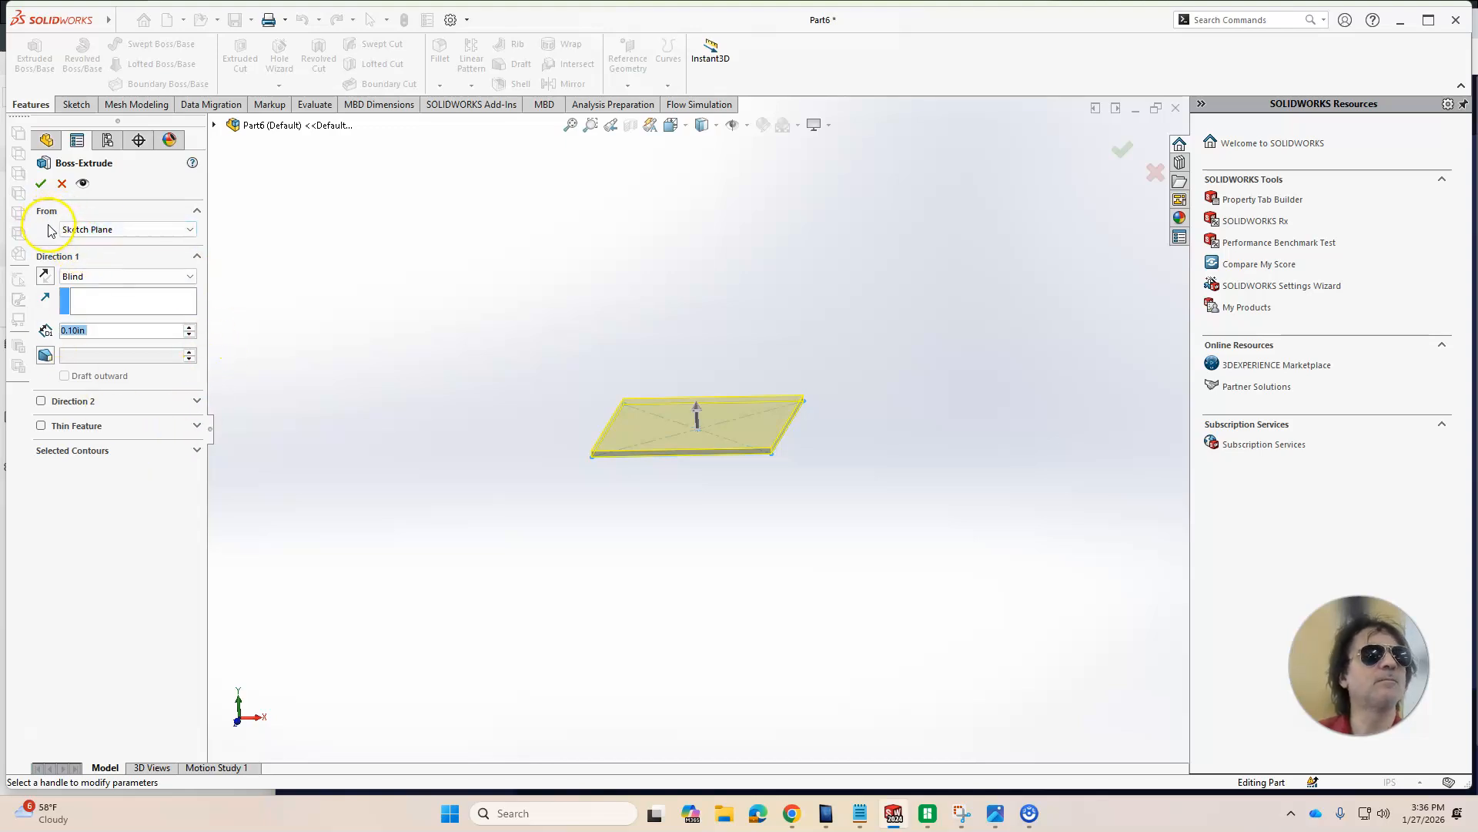
left_click(190, 230)
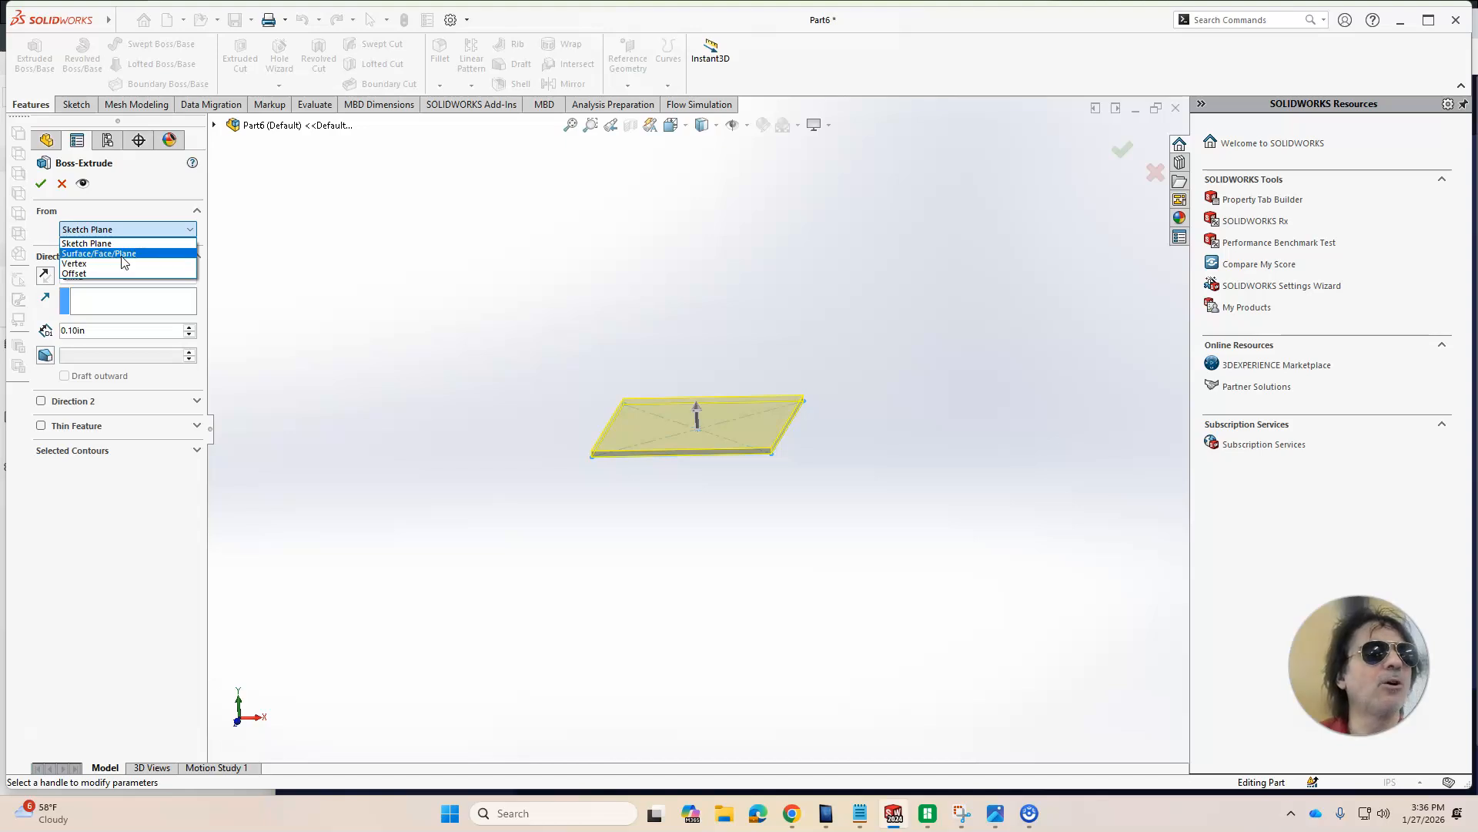
left_click(121, 280)
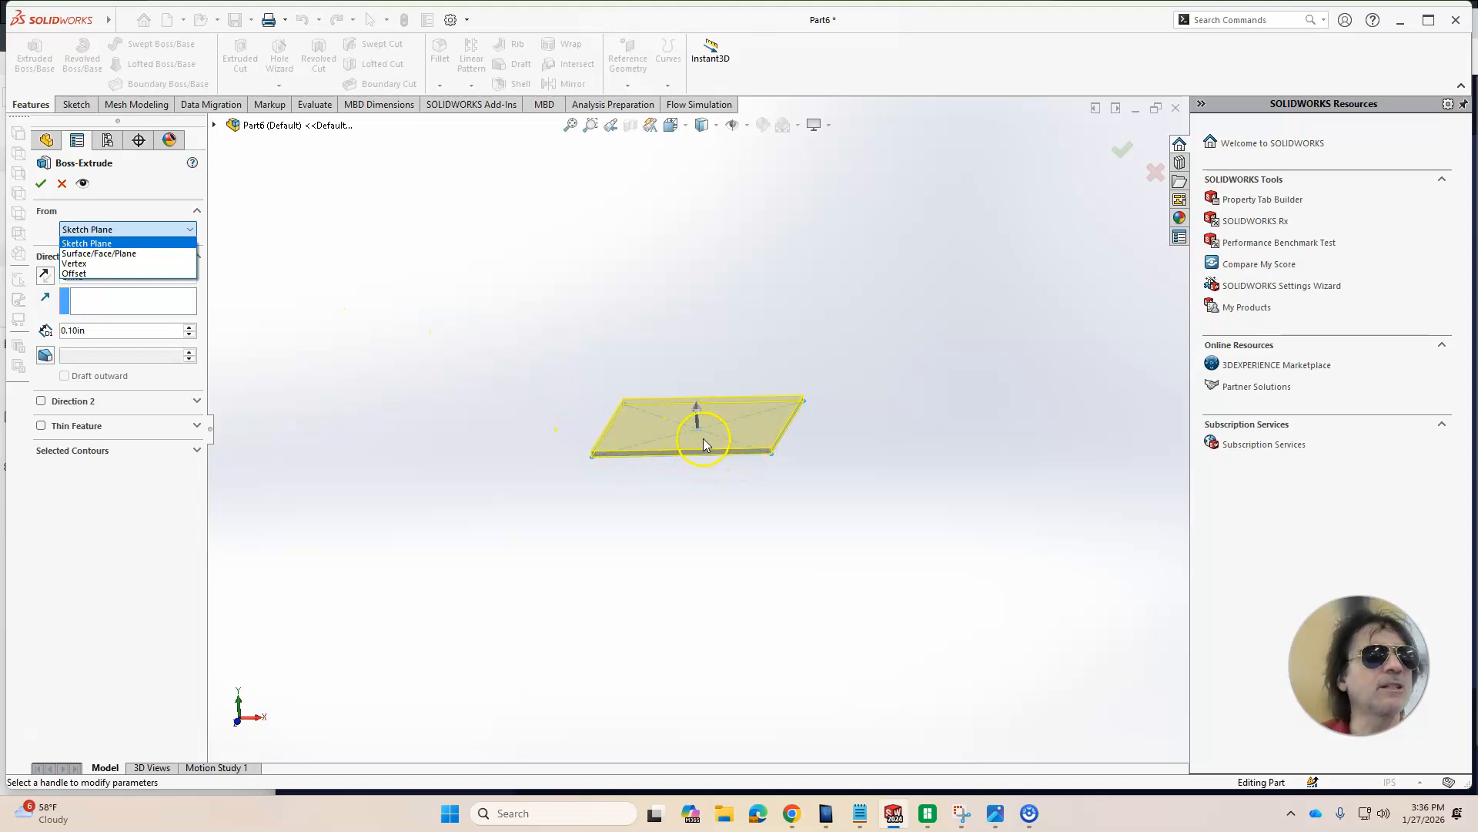
left_click(128, 274)
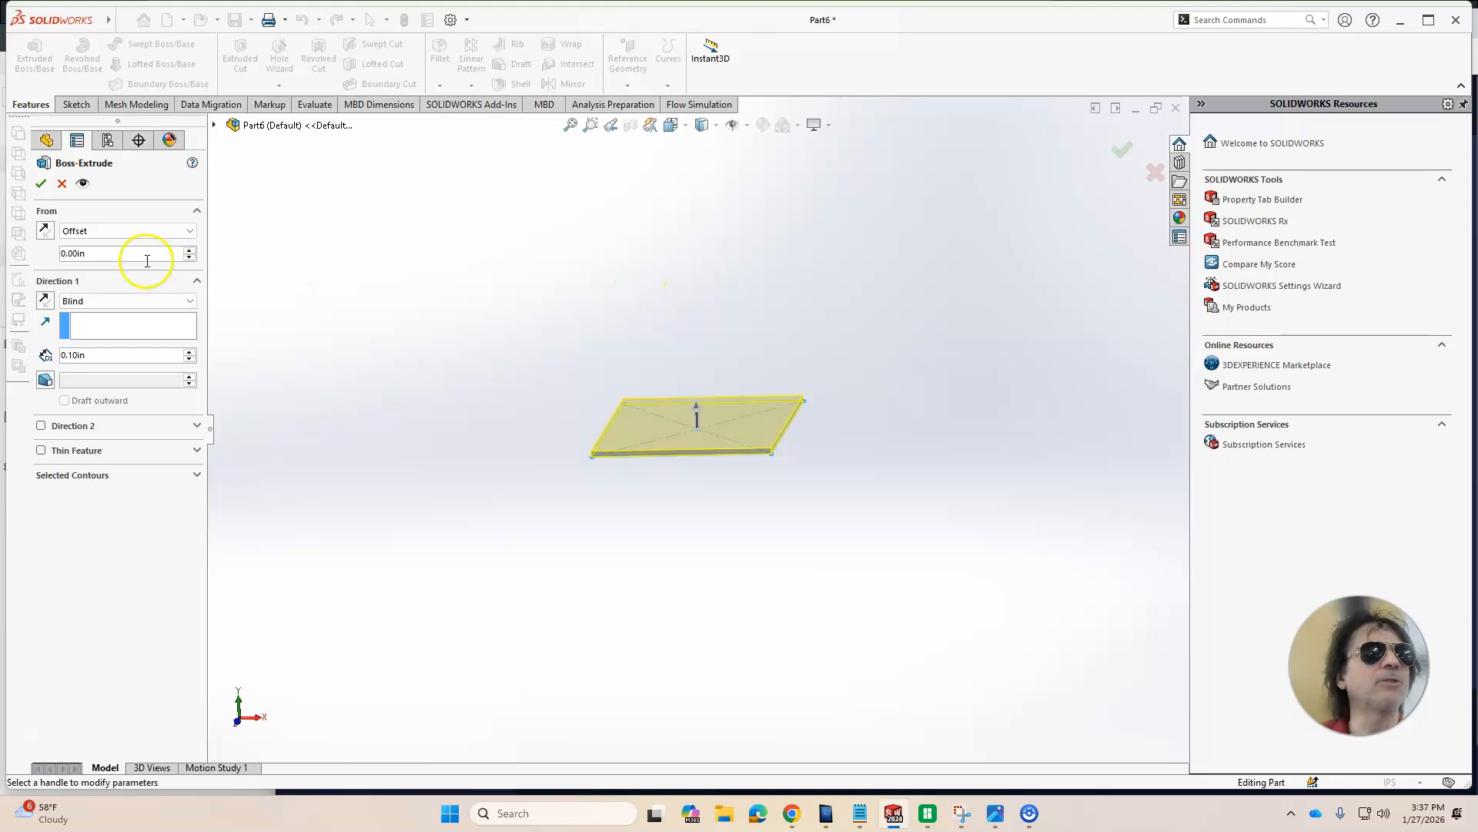
Step: Set the extrusion's start offset to 4 in above the sketch plane
left_click(45, 230)
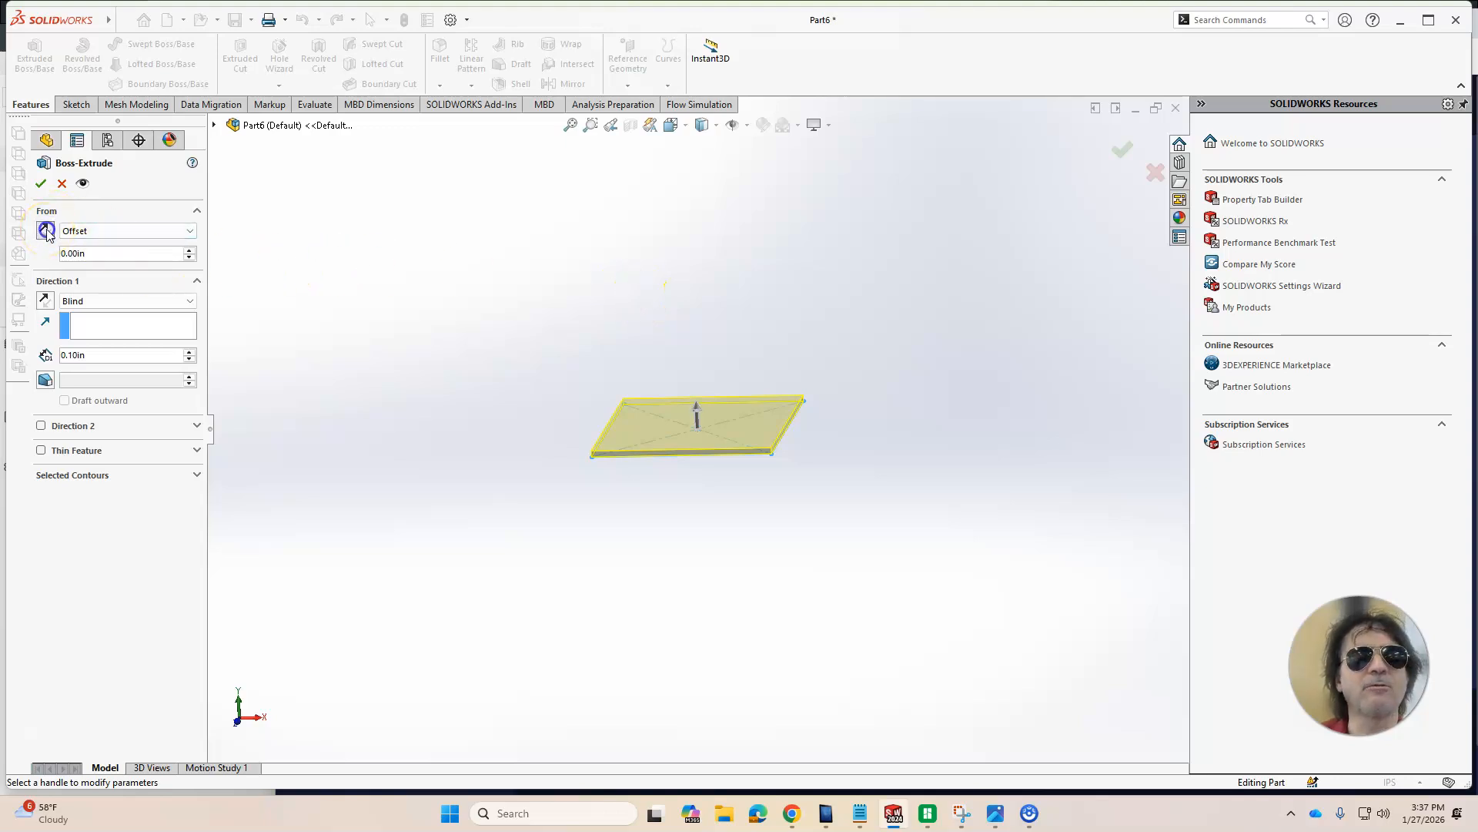
left_click_drag(94, 250, 50, 246)
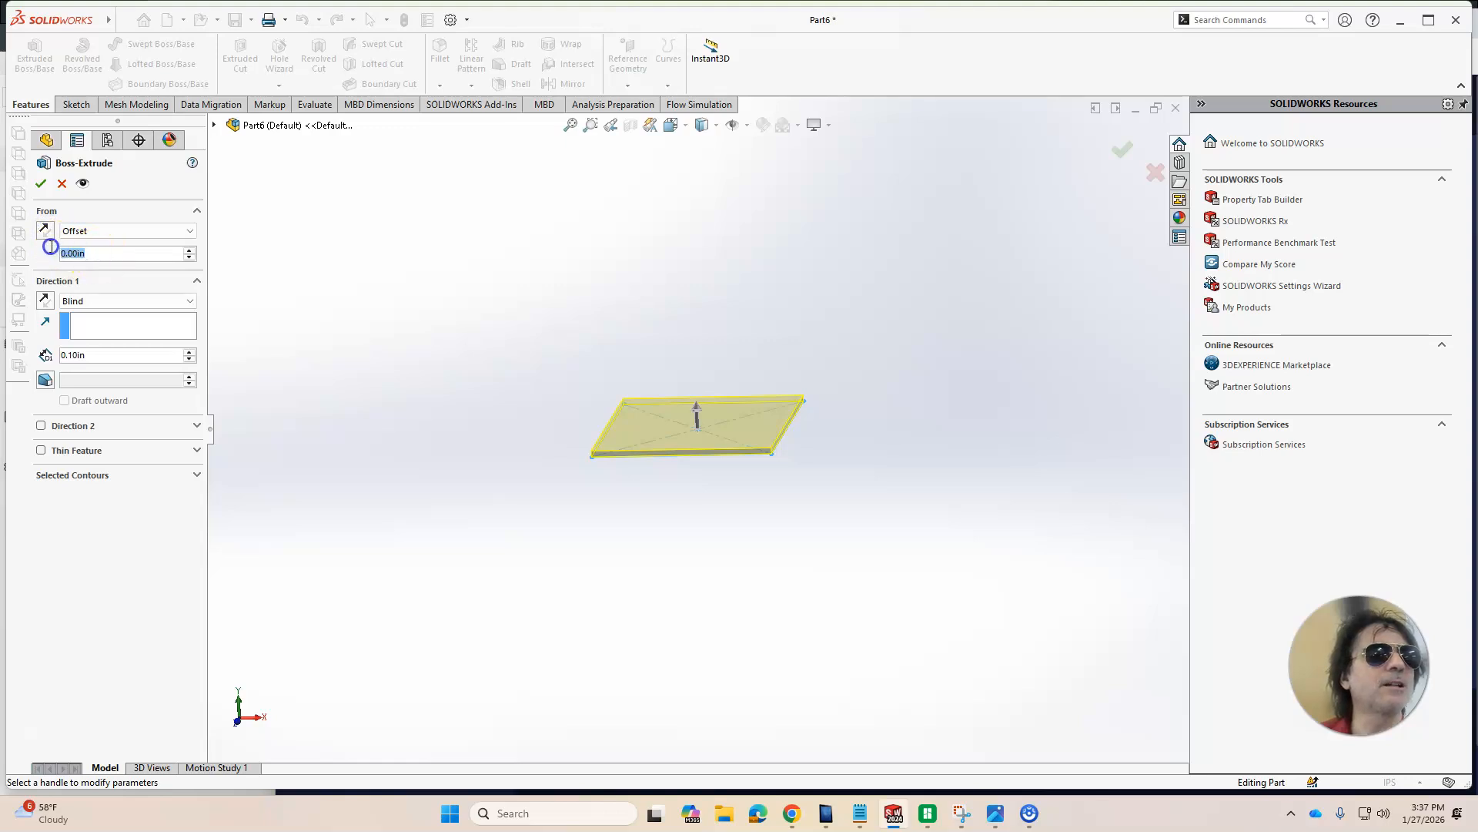
left_click(44, 300)
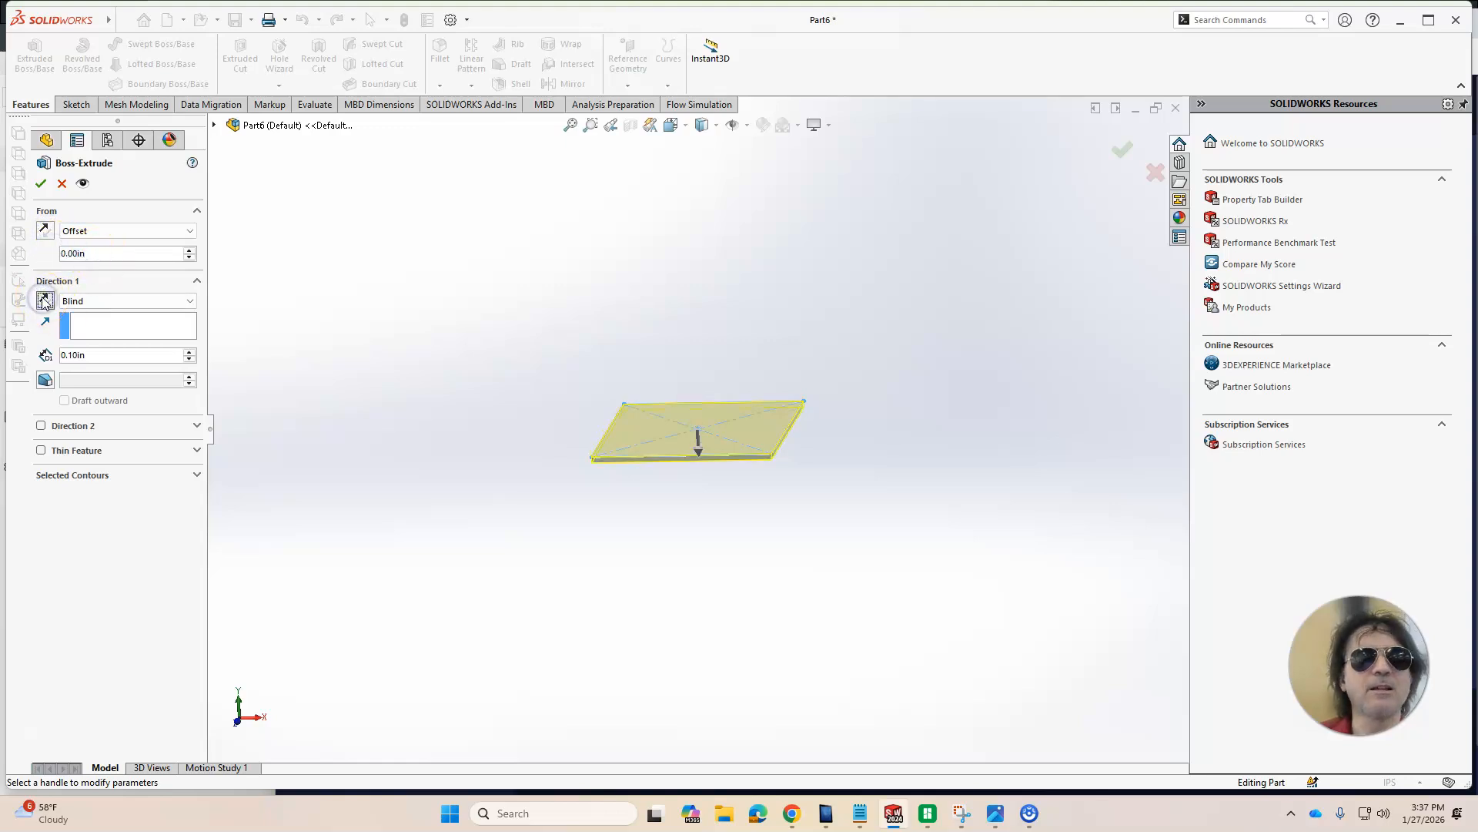
left_click(44, 300)
left_click(99, 258)
left_click_drag(99, 258, 56, 252)
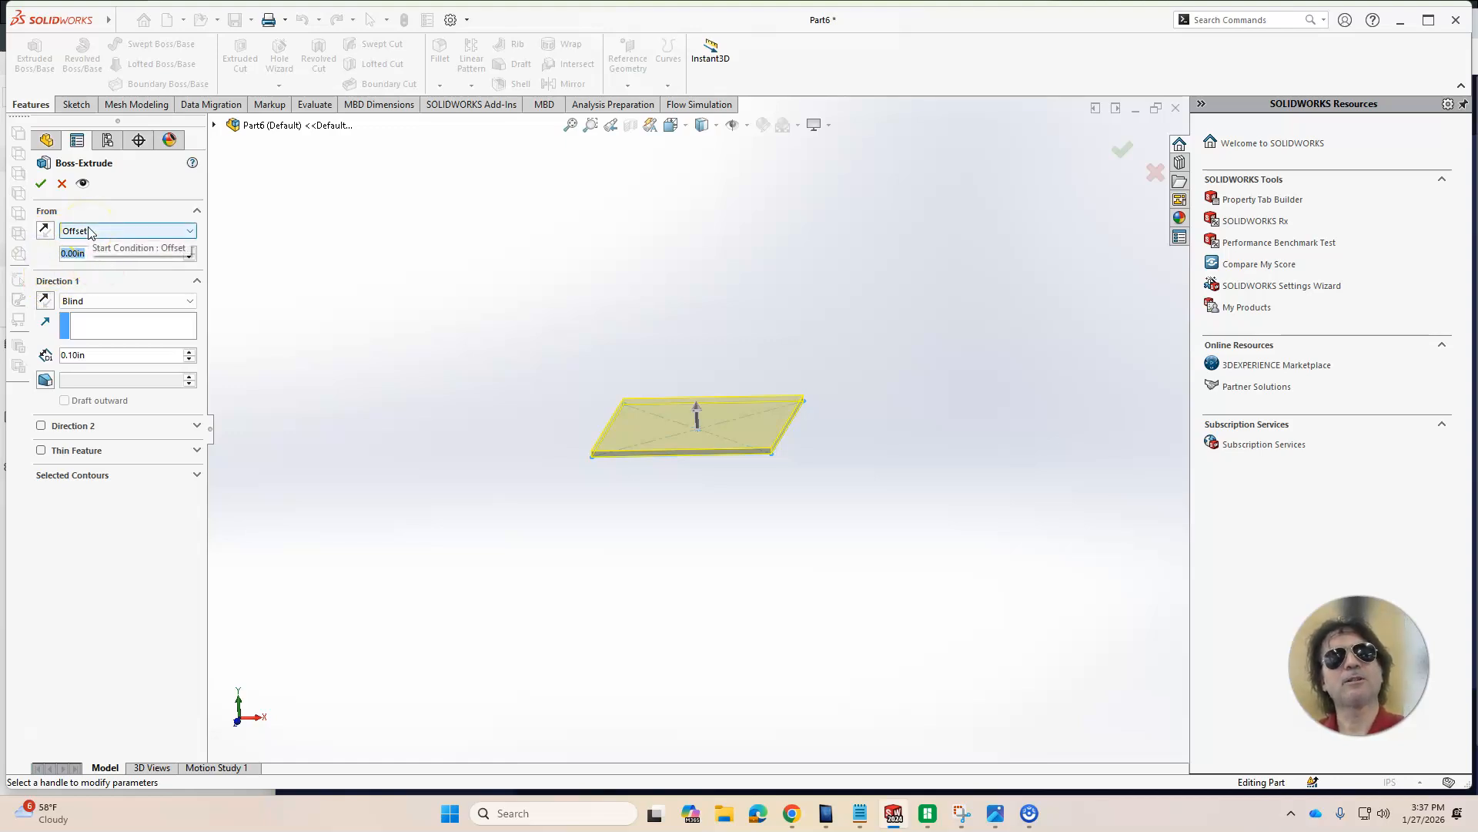
type("4")
key("Return")
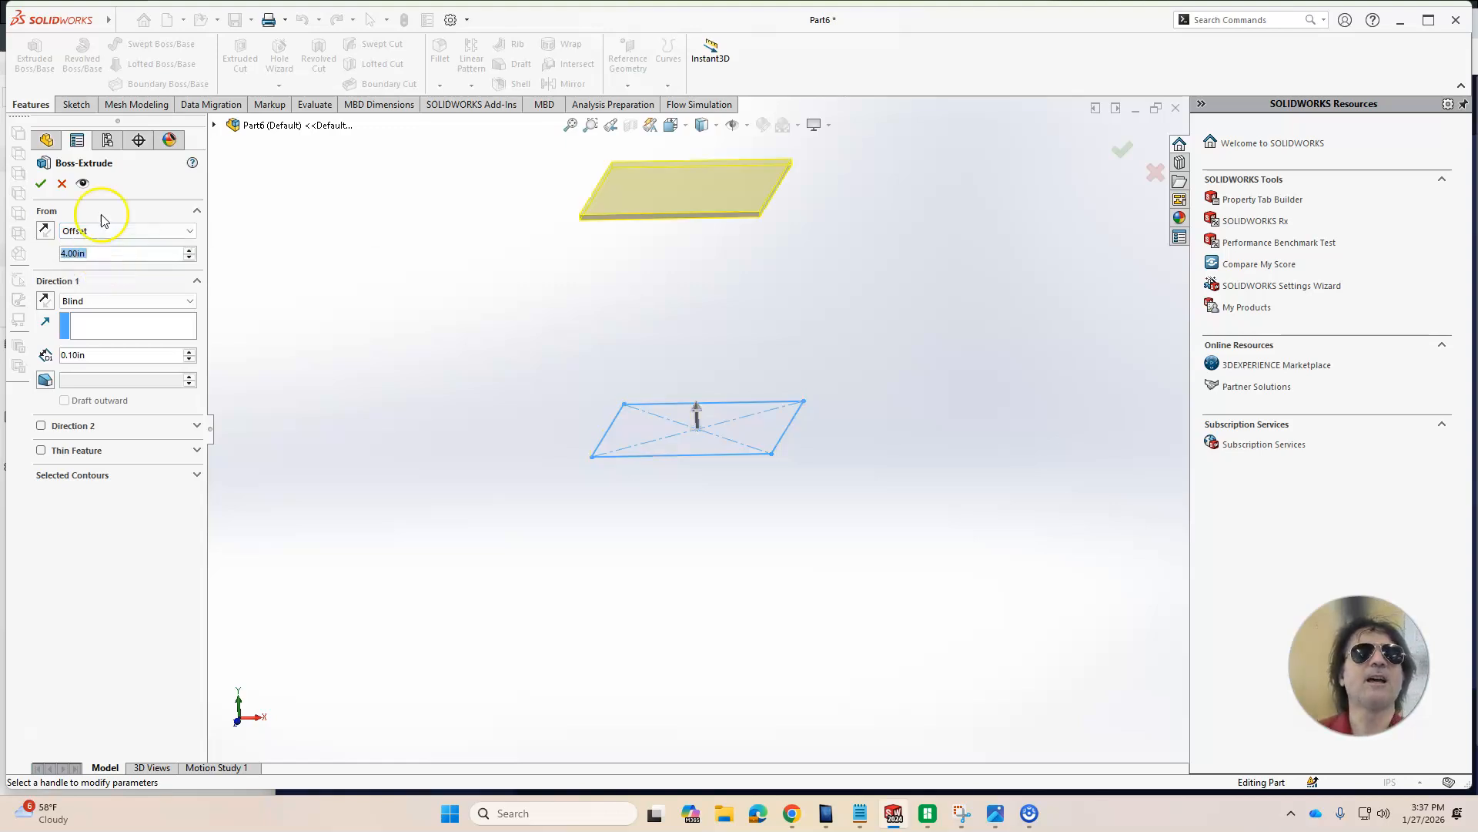
Step: Set the blind extrusion depth to 4 in
double_click(108, 354)
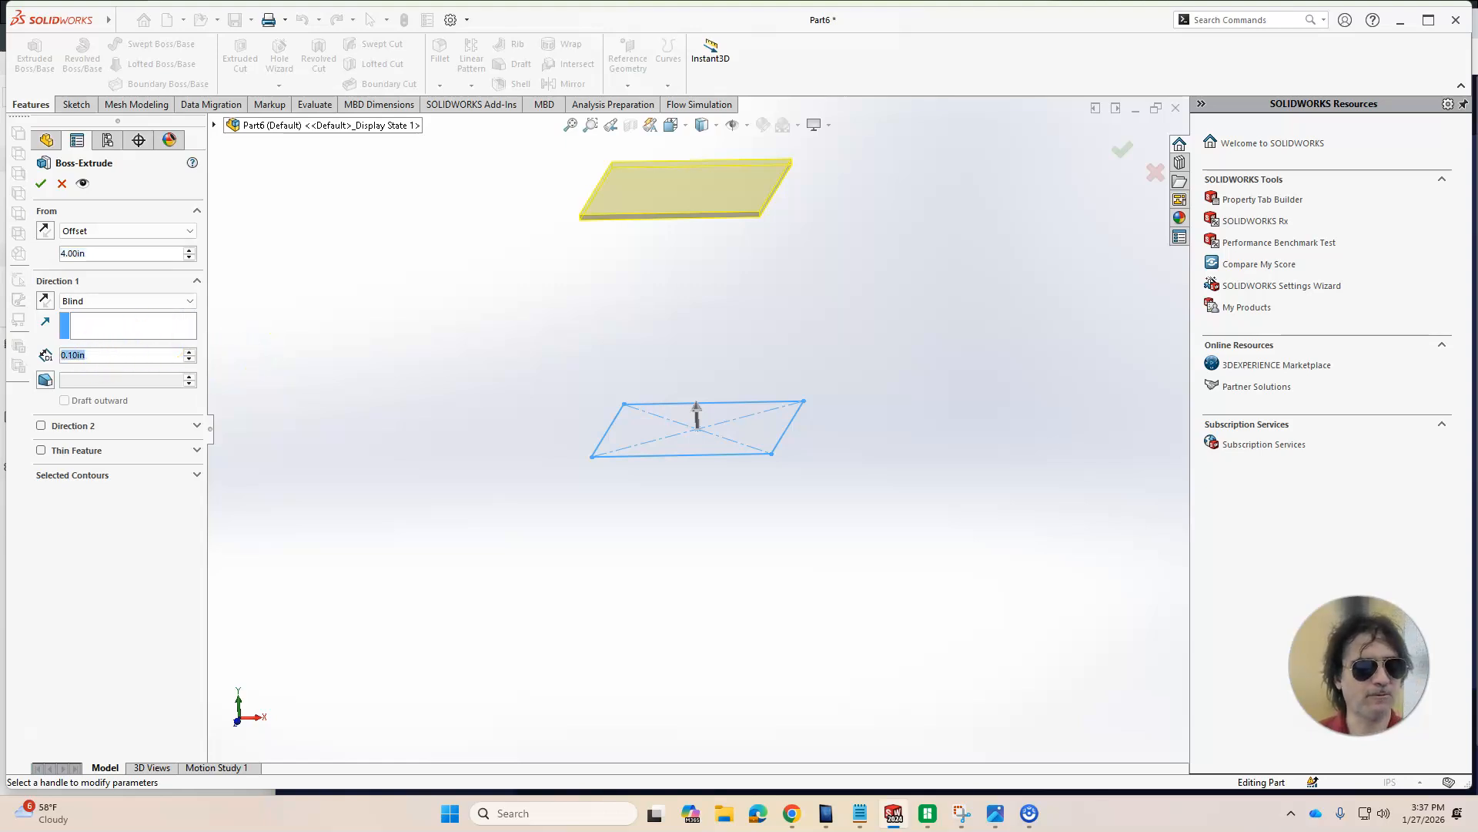
type("4")
key("Return")
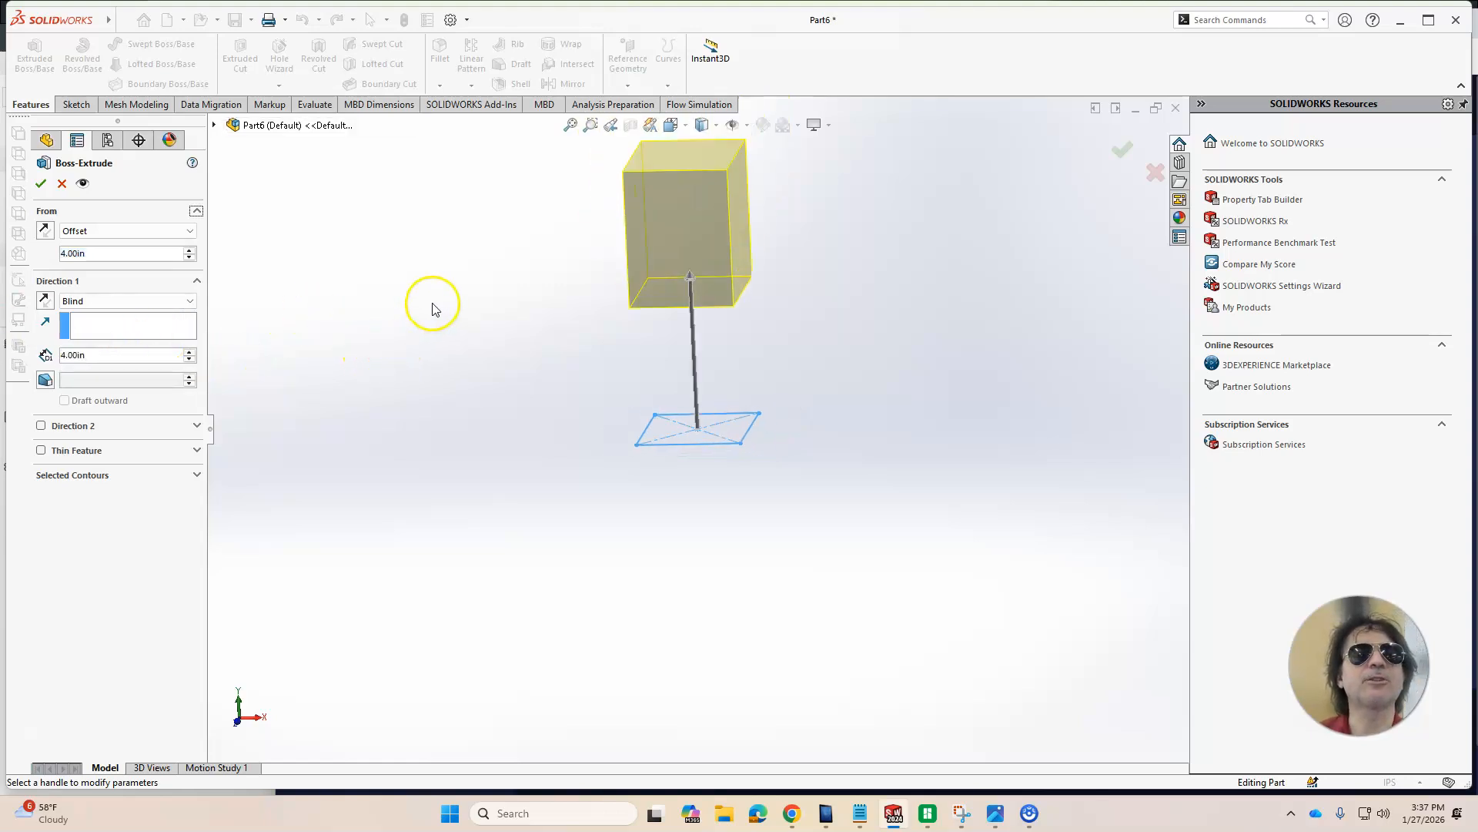
scroll(432, 309, "up", 2)
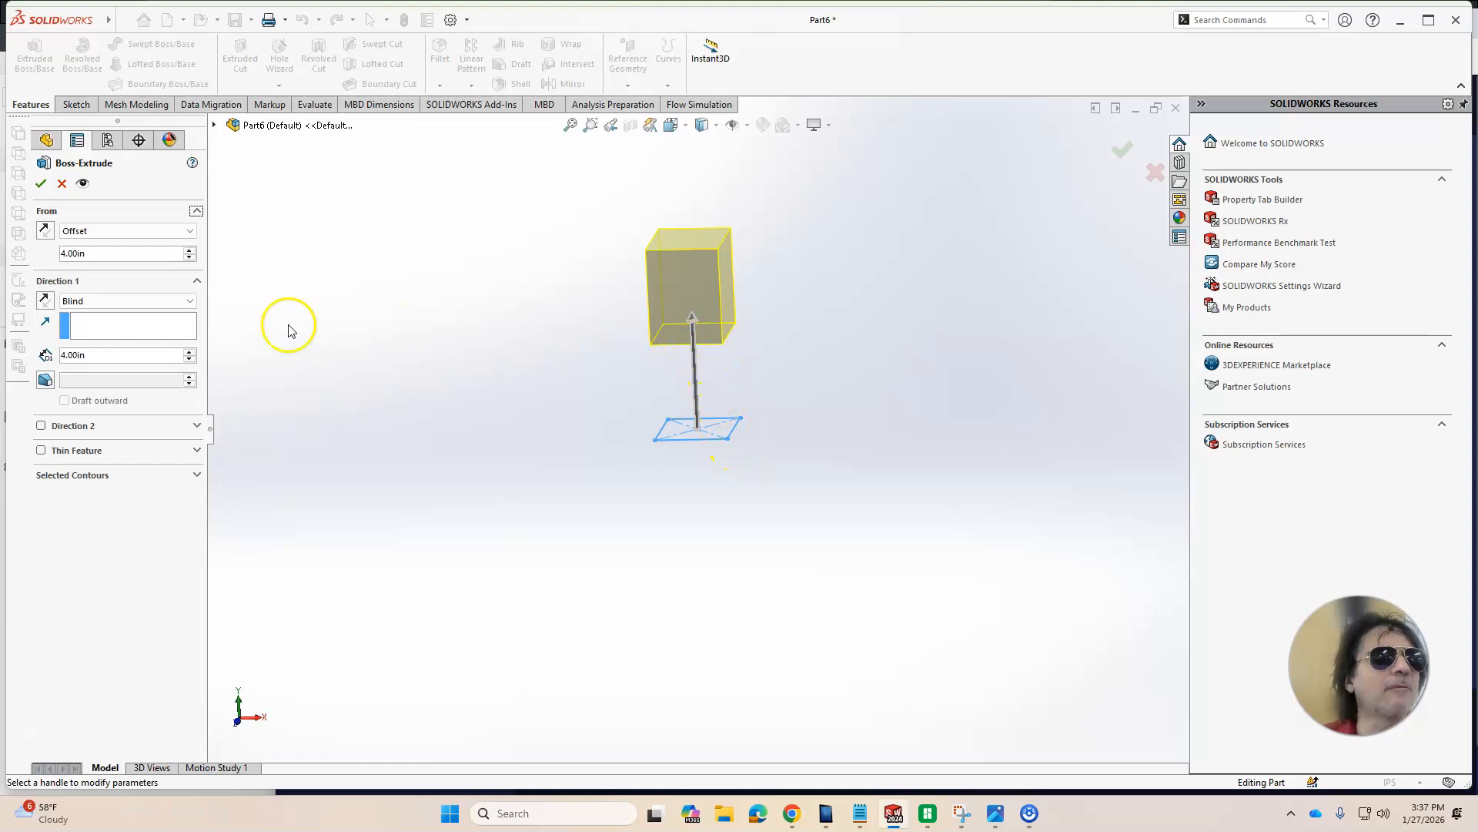
Step: Reverse the start offset to below the sketch plane and set the blind extrusion depth to 3 in
left_click(45, 232)
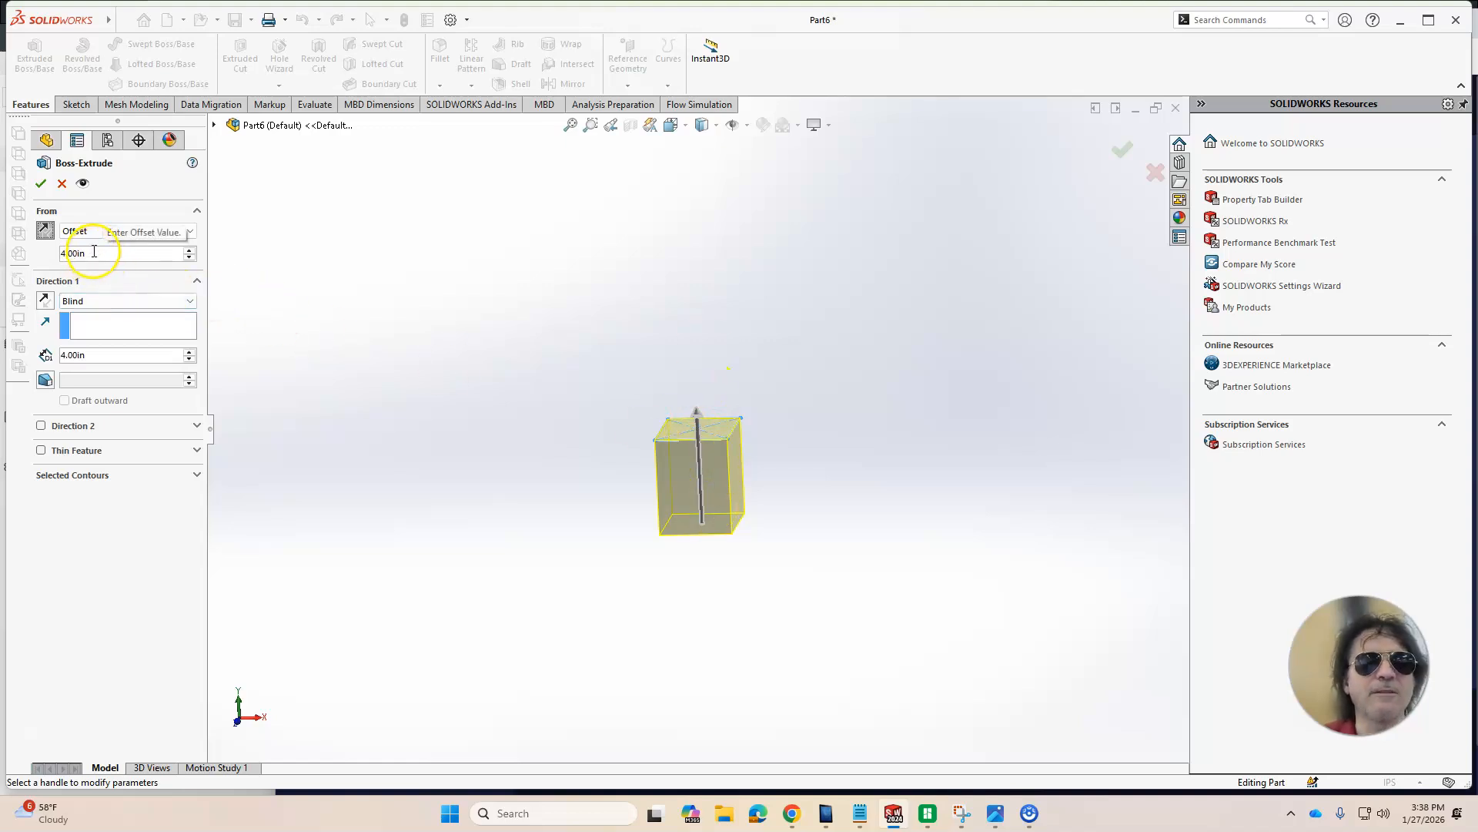
left_click(90, 362)
left_click_drag(92, 365, 38, 419)
type("3")
left_click(446, 271)
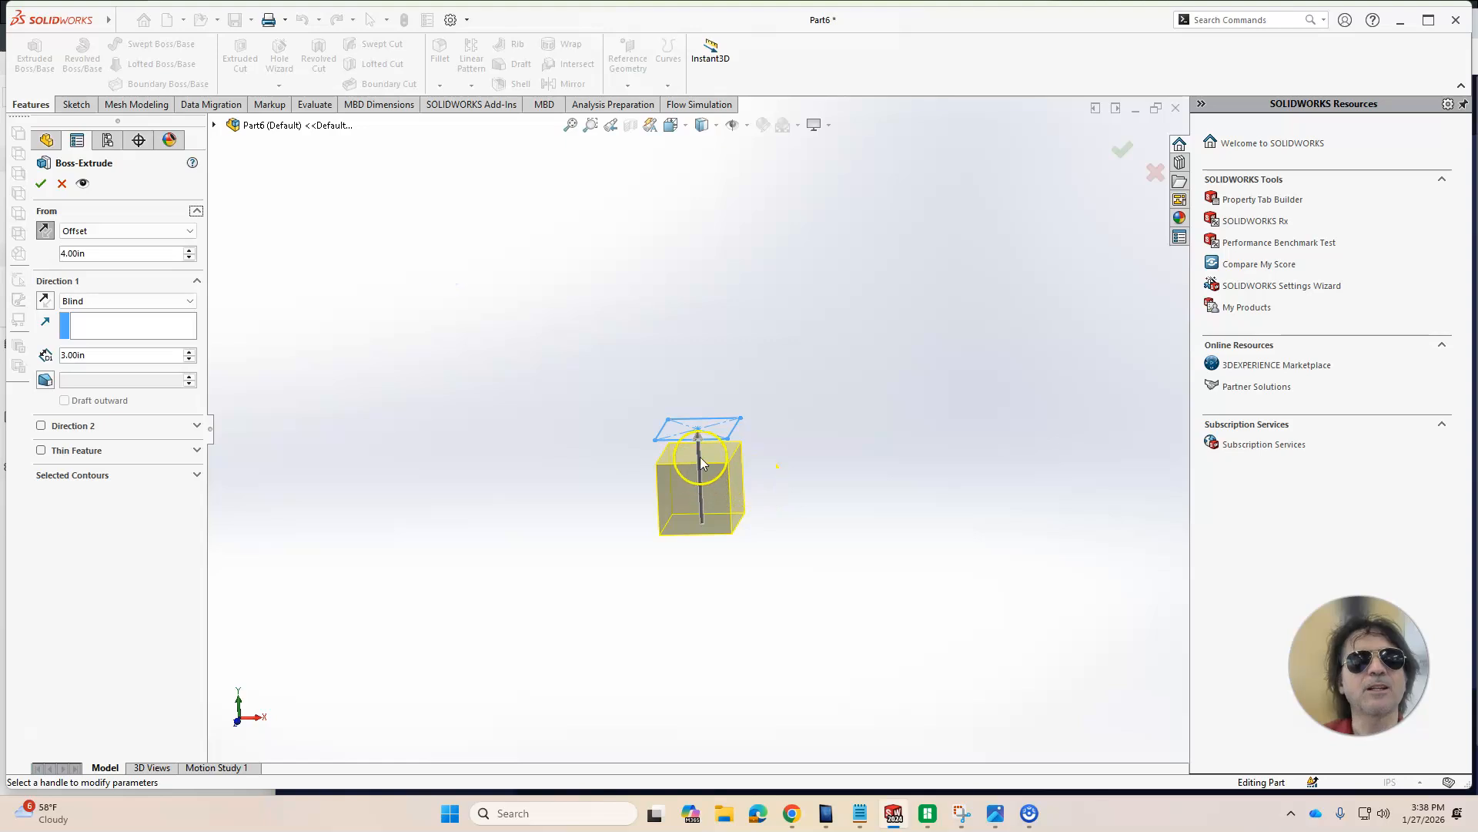
Step: Switch the start offset between both sides of the sketch plane, ending with it above the plane
left_click(45, 230)
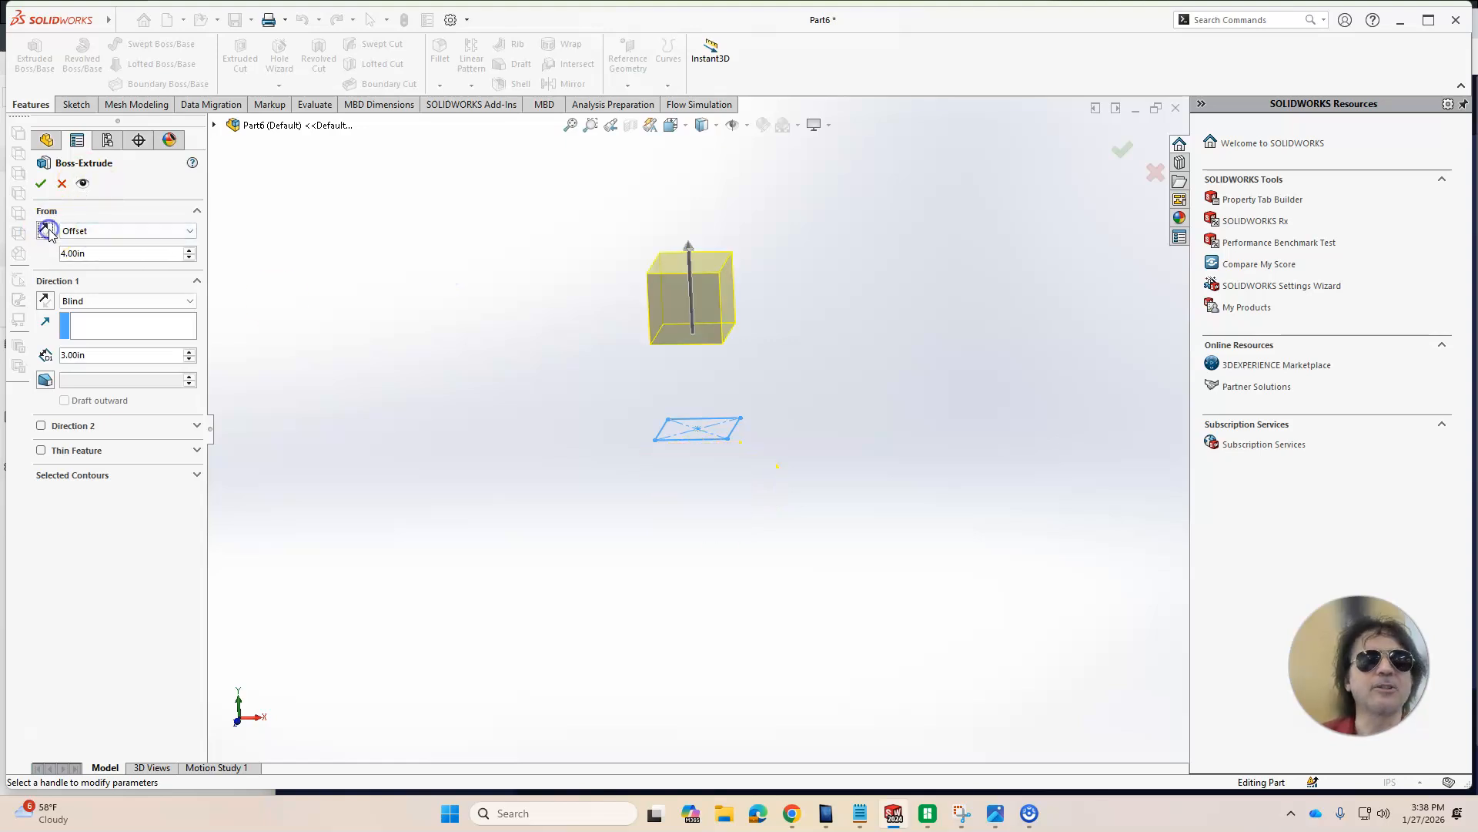
left_click(46, 230)
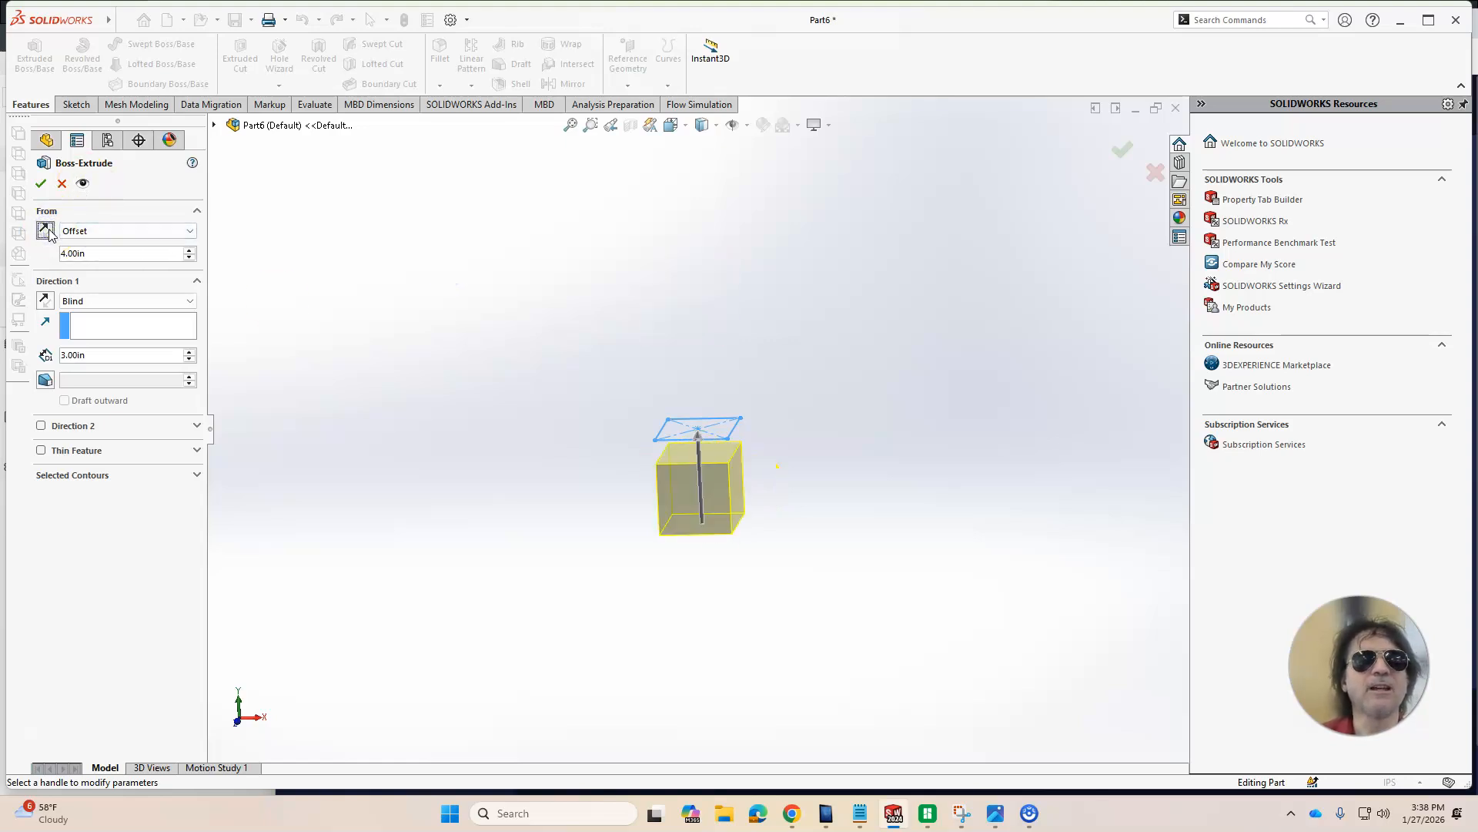
left_click(46, 230)
left_click(45, 230)
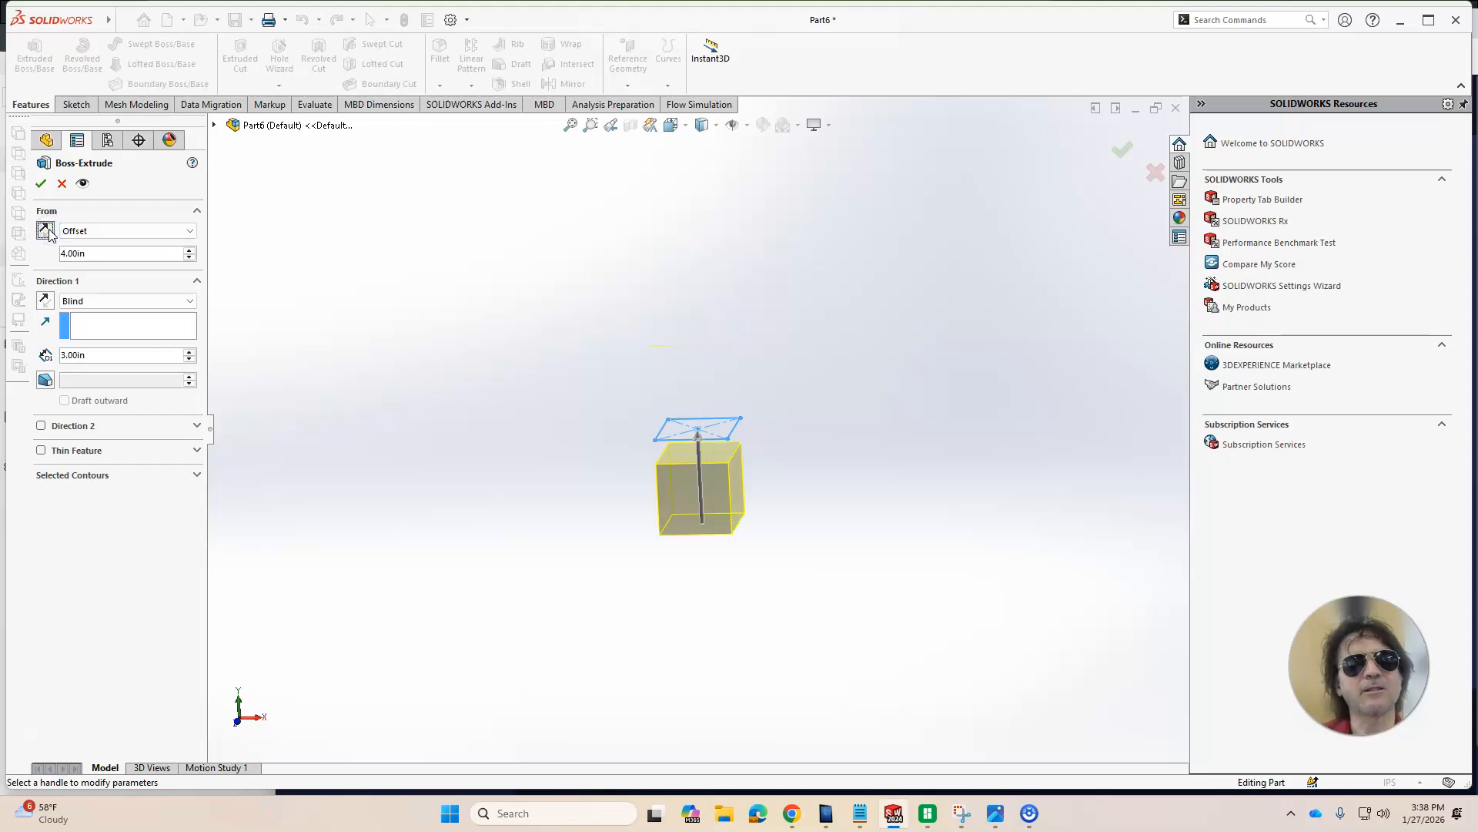
left_click(45, 230)
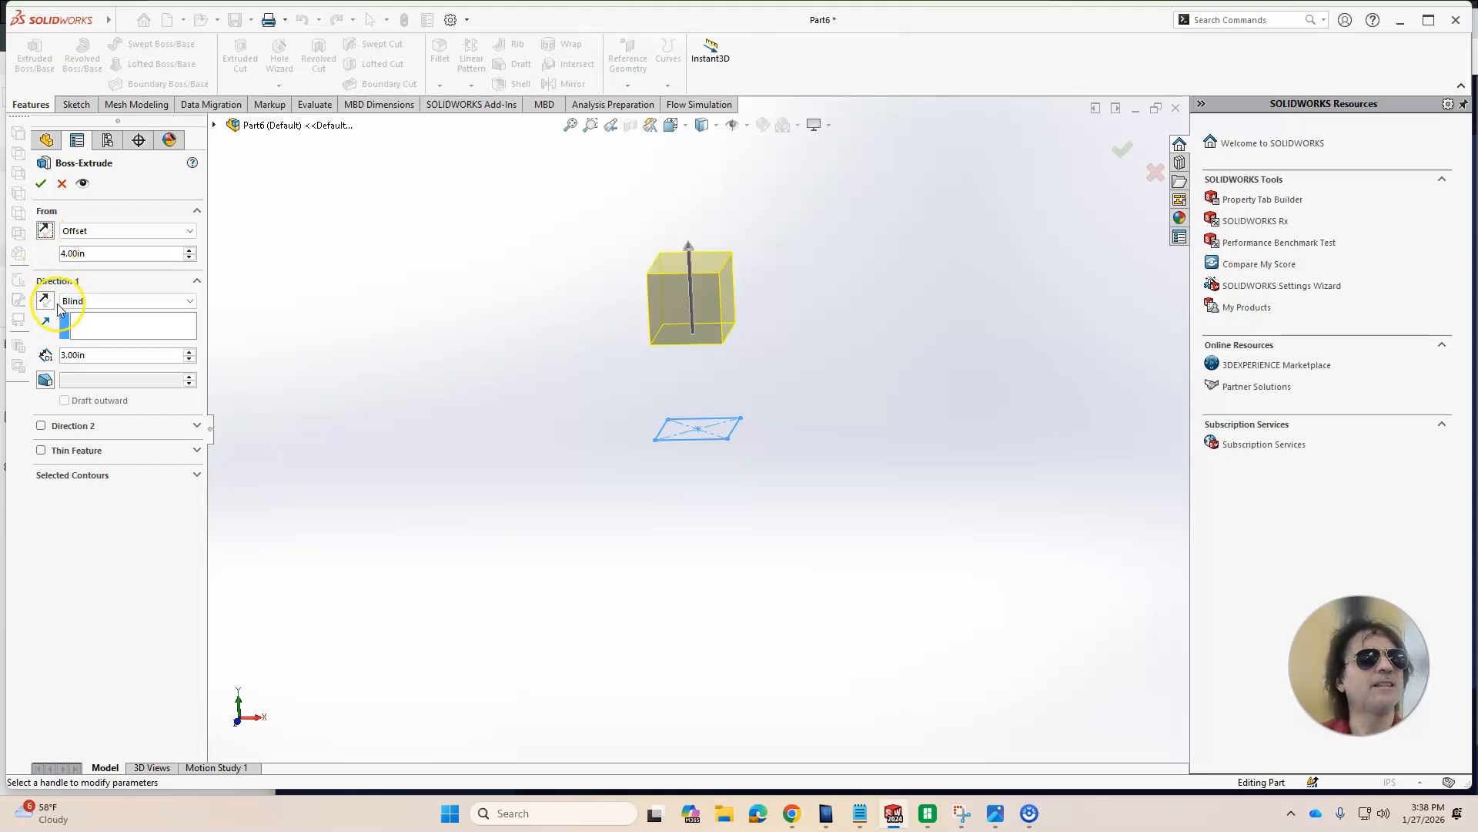
Step: Flip the blind extrusion direction and the start offset side back and forth to compare the previews
left_click(46, 301)
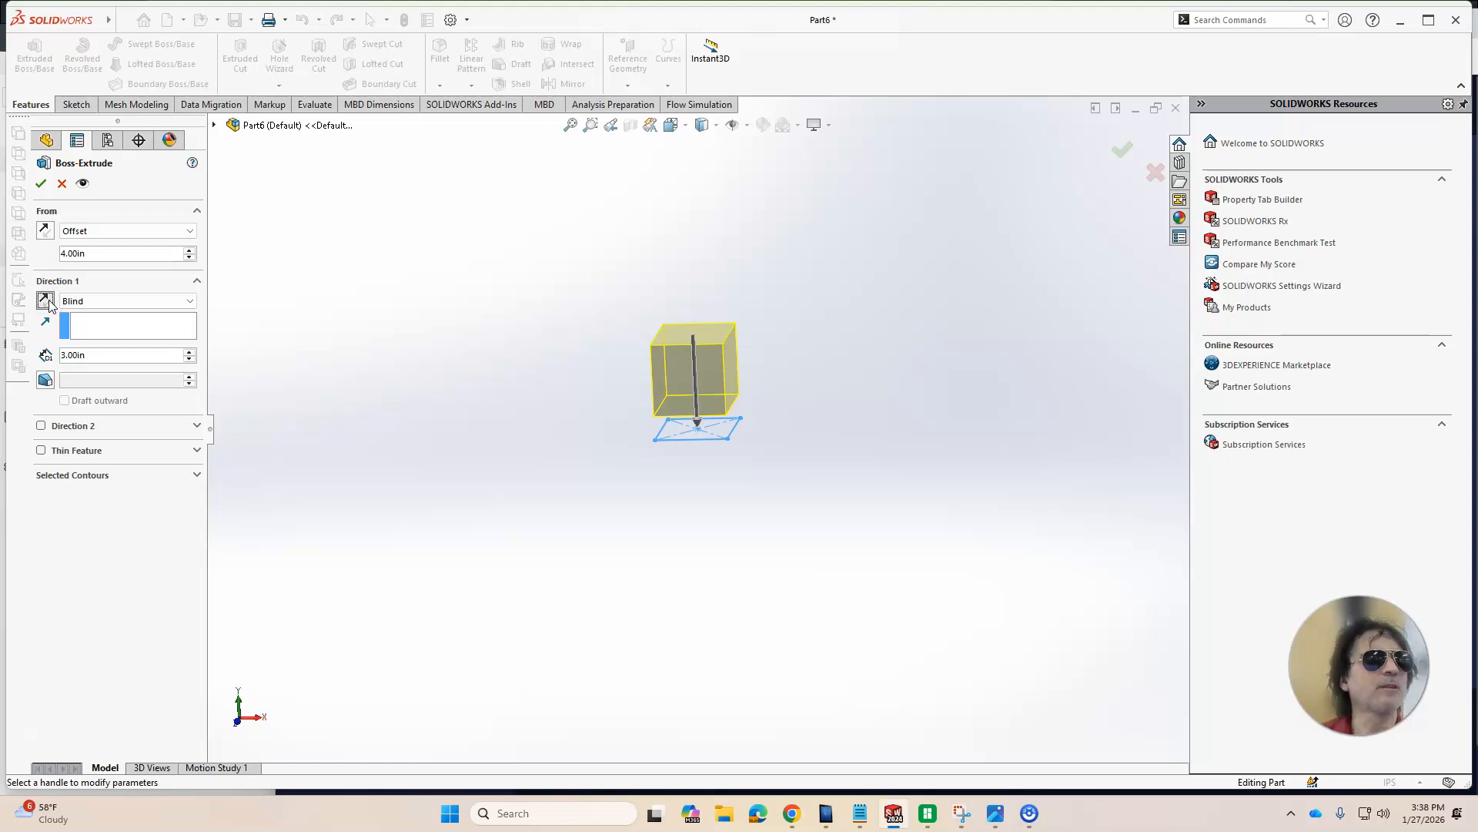
left_click(46, 301)
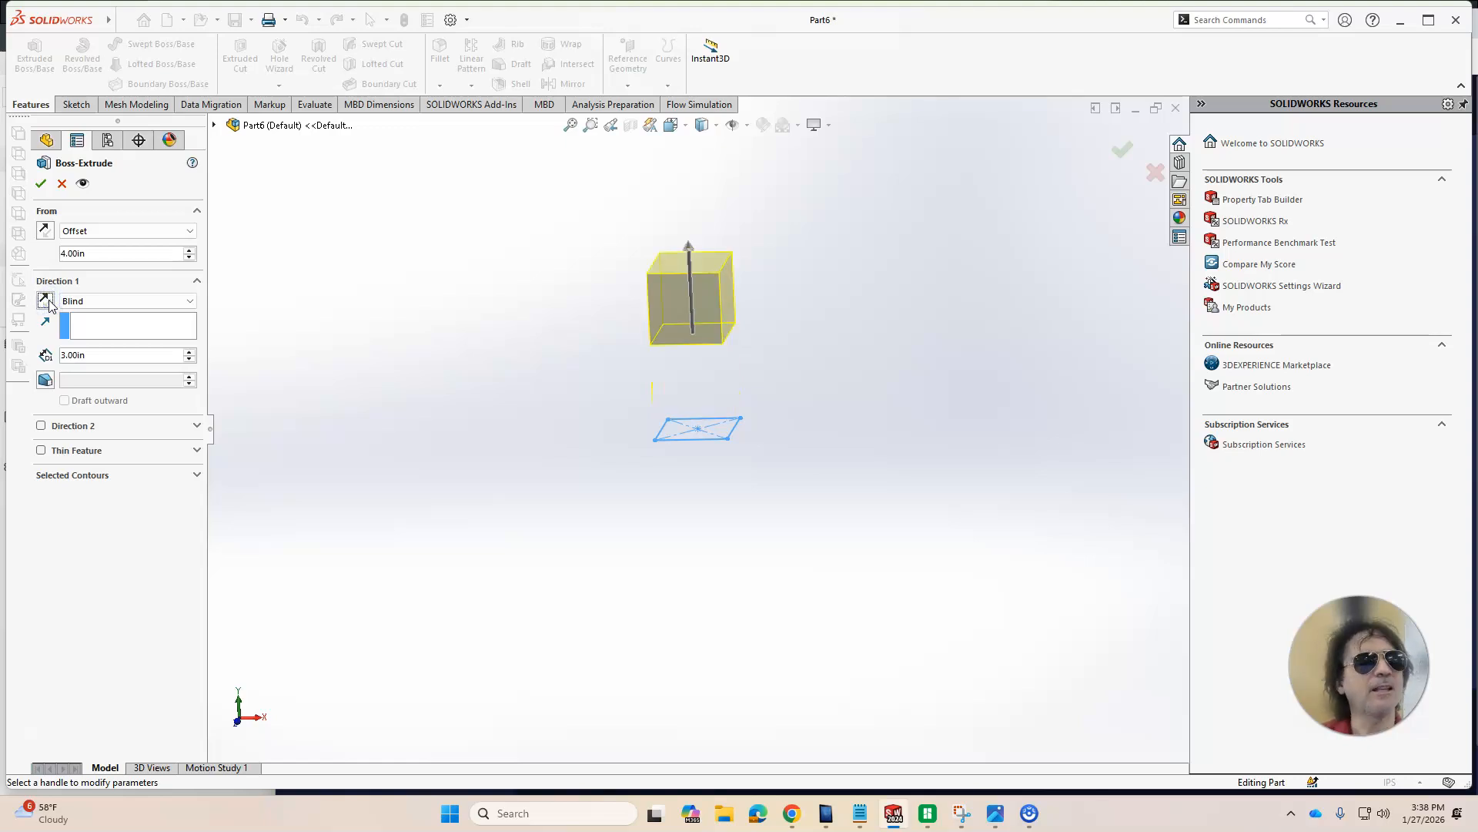
left_click(46, 301)
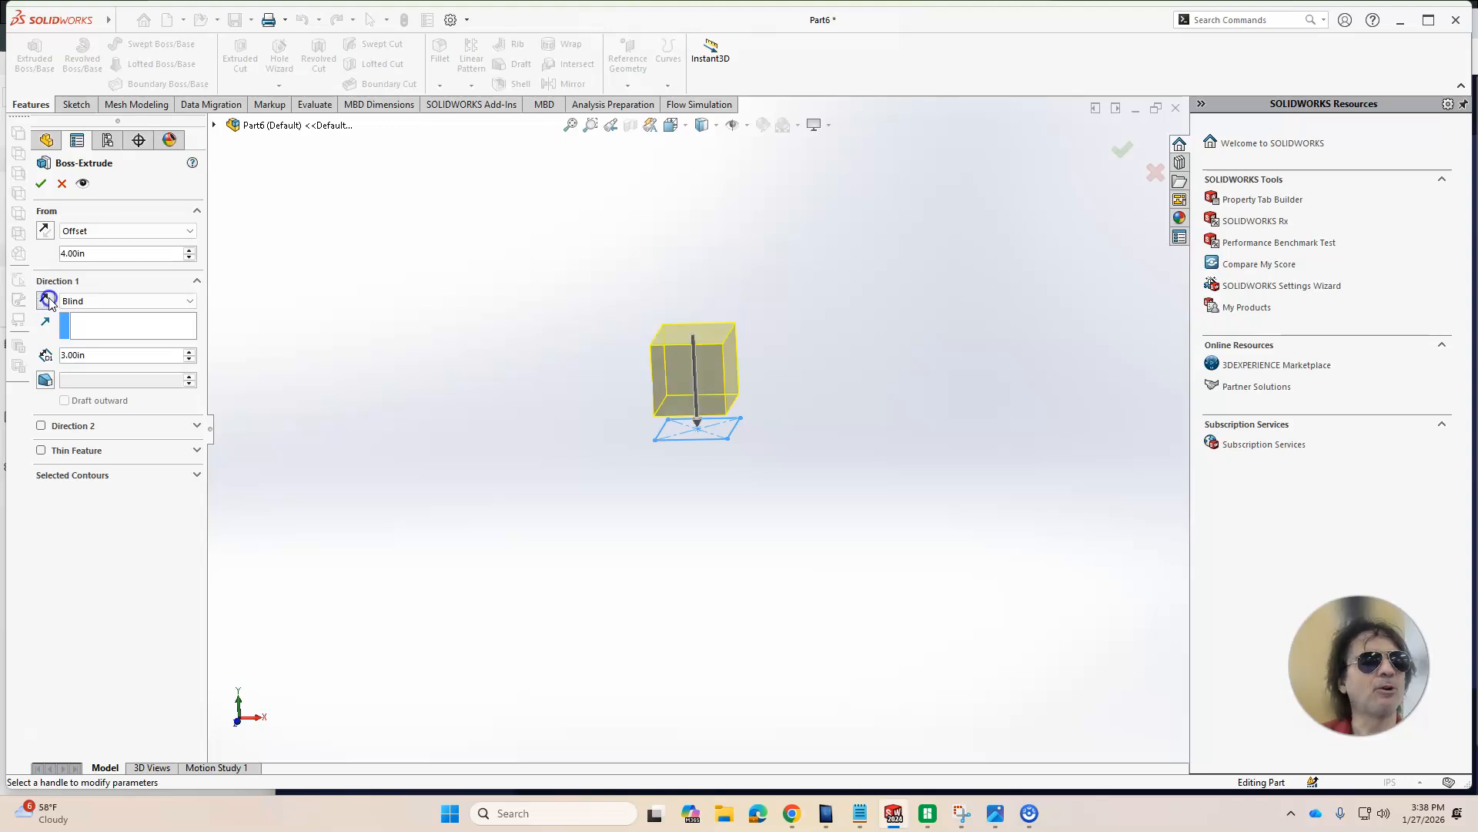
left_click(44, 231)
left_click(45, 231)
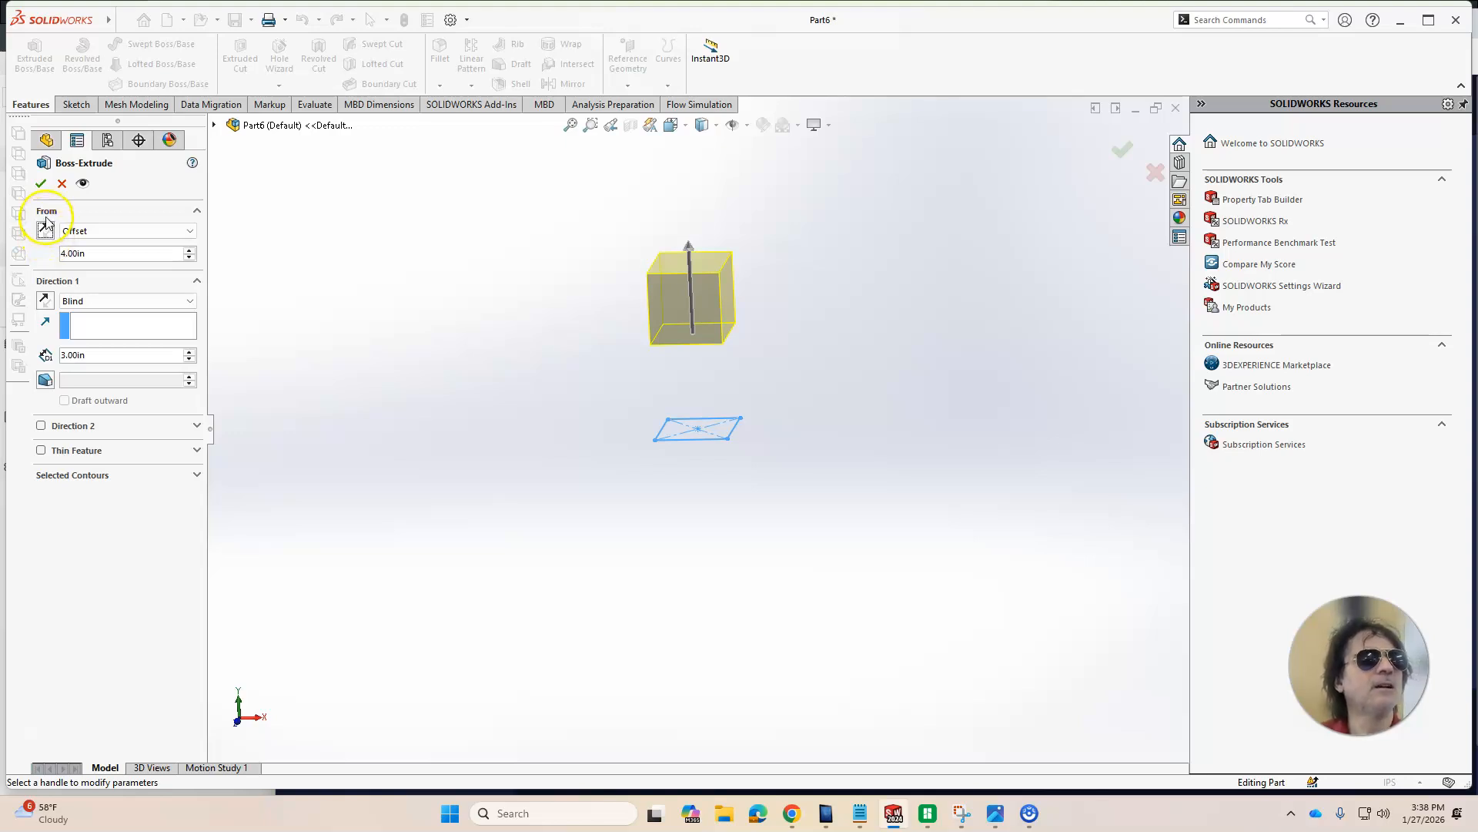
Step: Reverse the 4 in start offset repeatedly to compare both sides of the sketch plane, ending with it above the plane
left_click(45, 231)
left_click(45, 231)
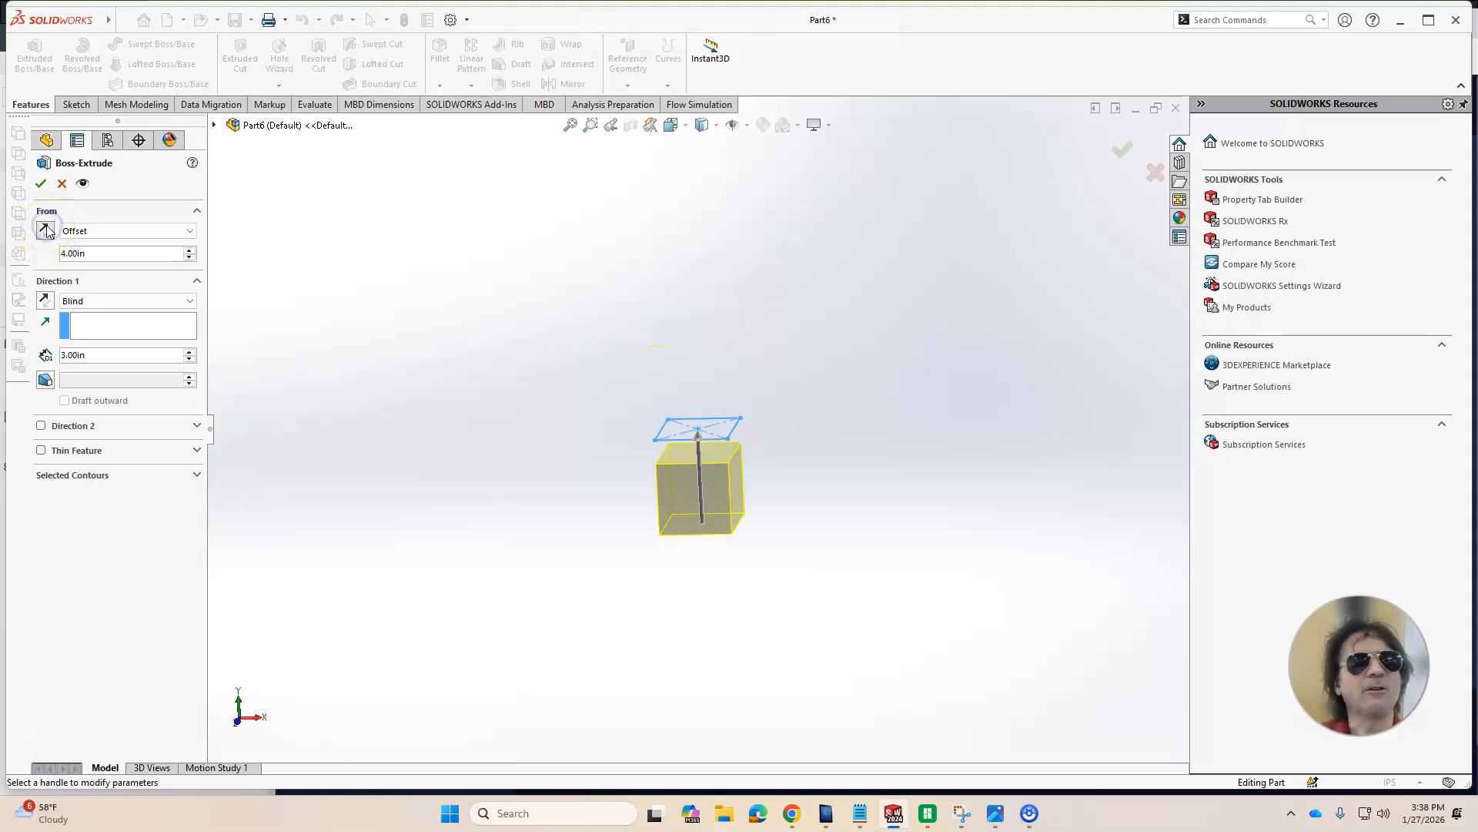
left_click(44, 231)
left_click(45, 231)
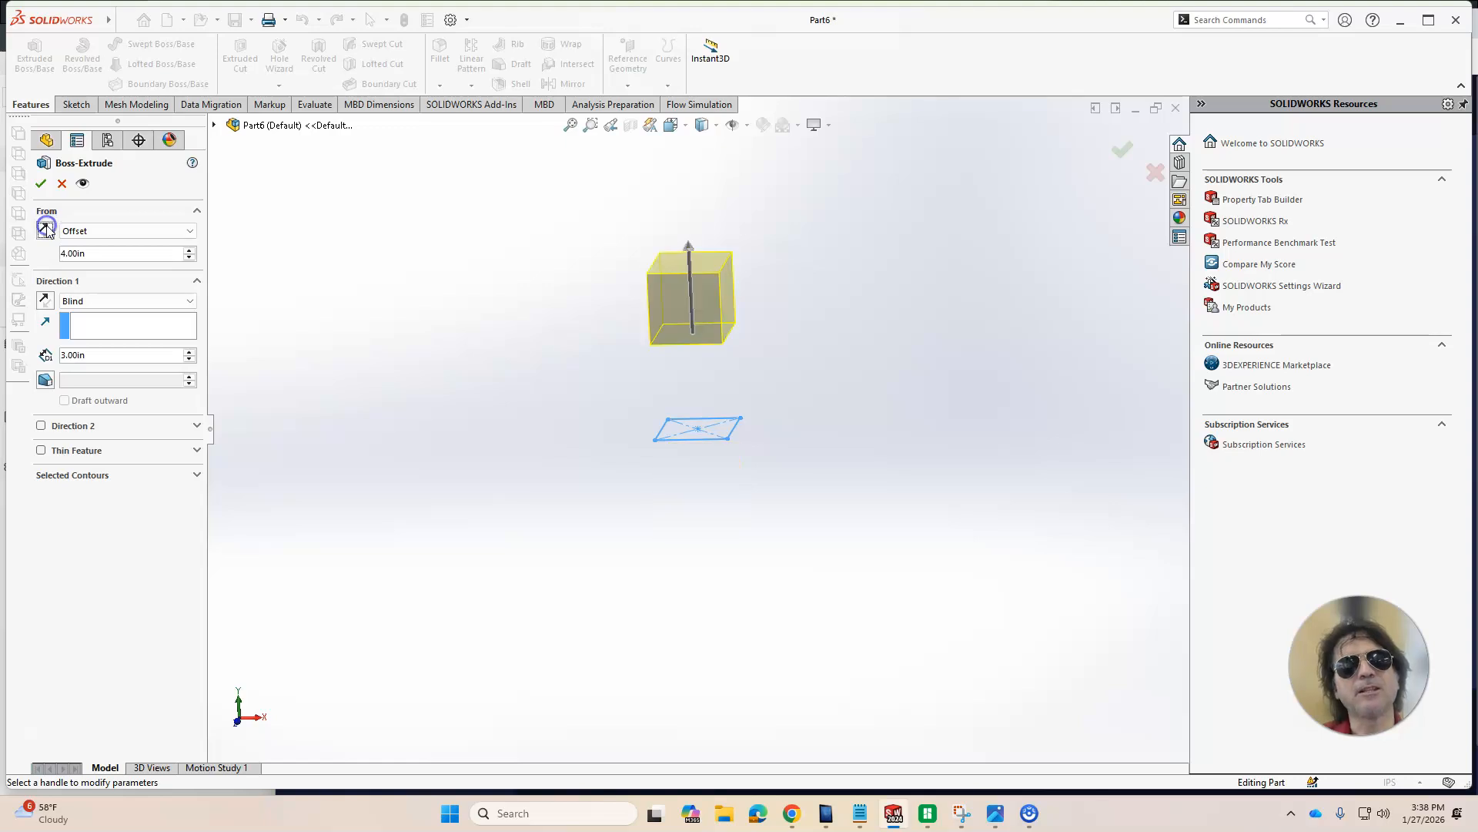
left_click(45, 231)
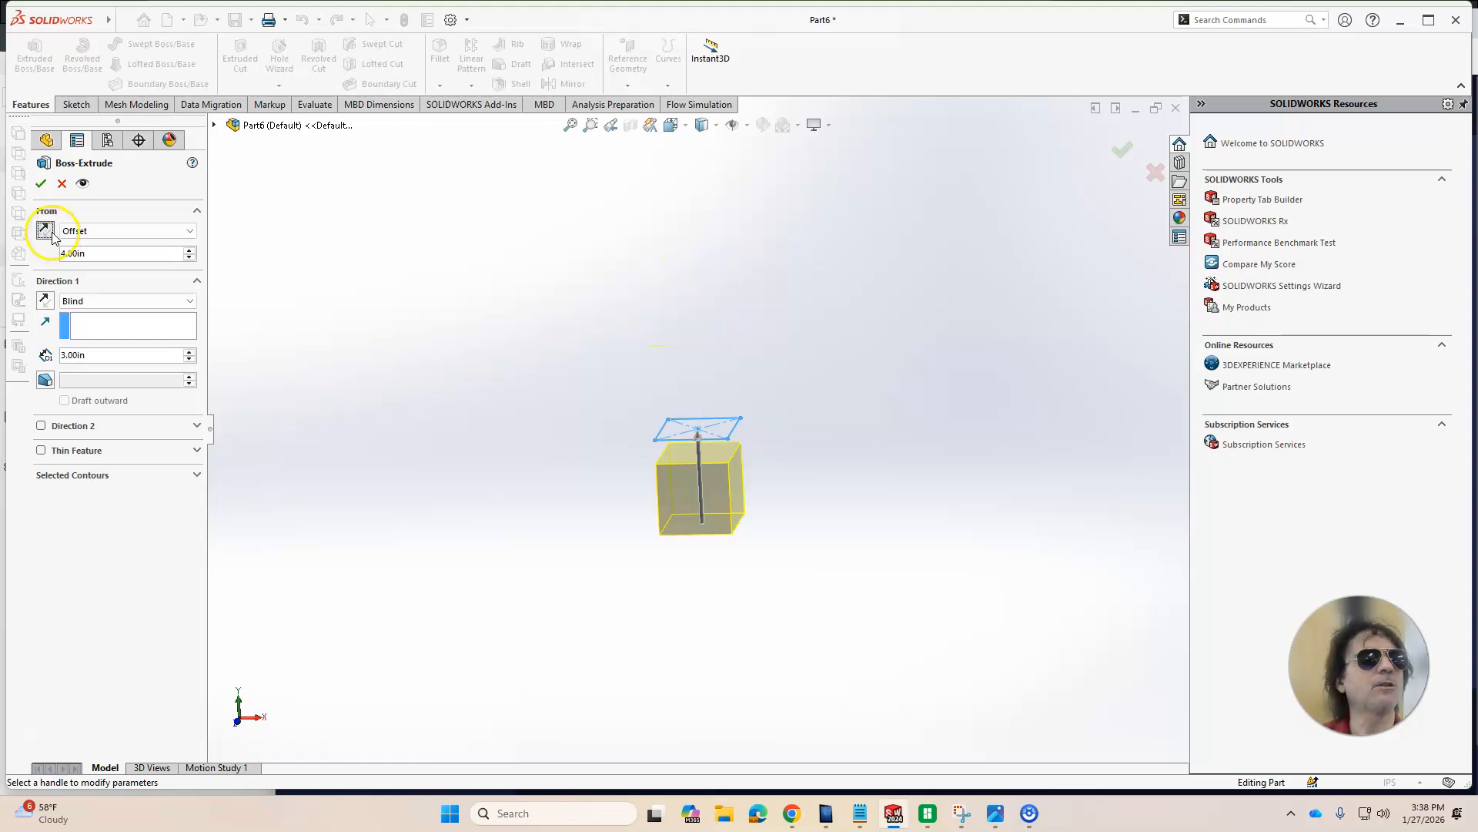
left_click(47, 233)
Step: Set the blind extrusion depth to 4 in and complete the boss extrusion with its start offset above the sketch plane
left_click(45, 350)
type("4")
key("Return")
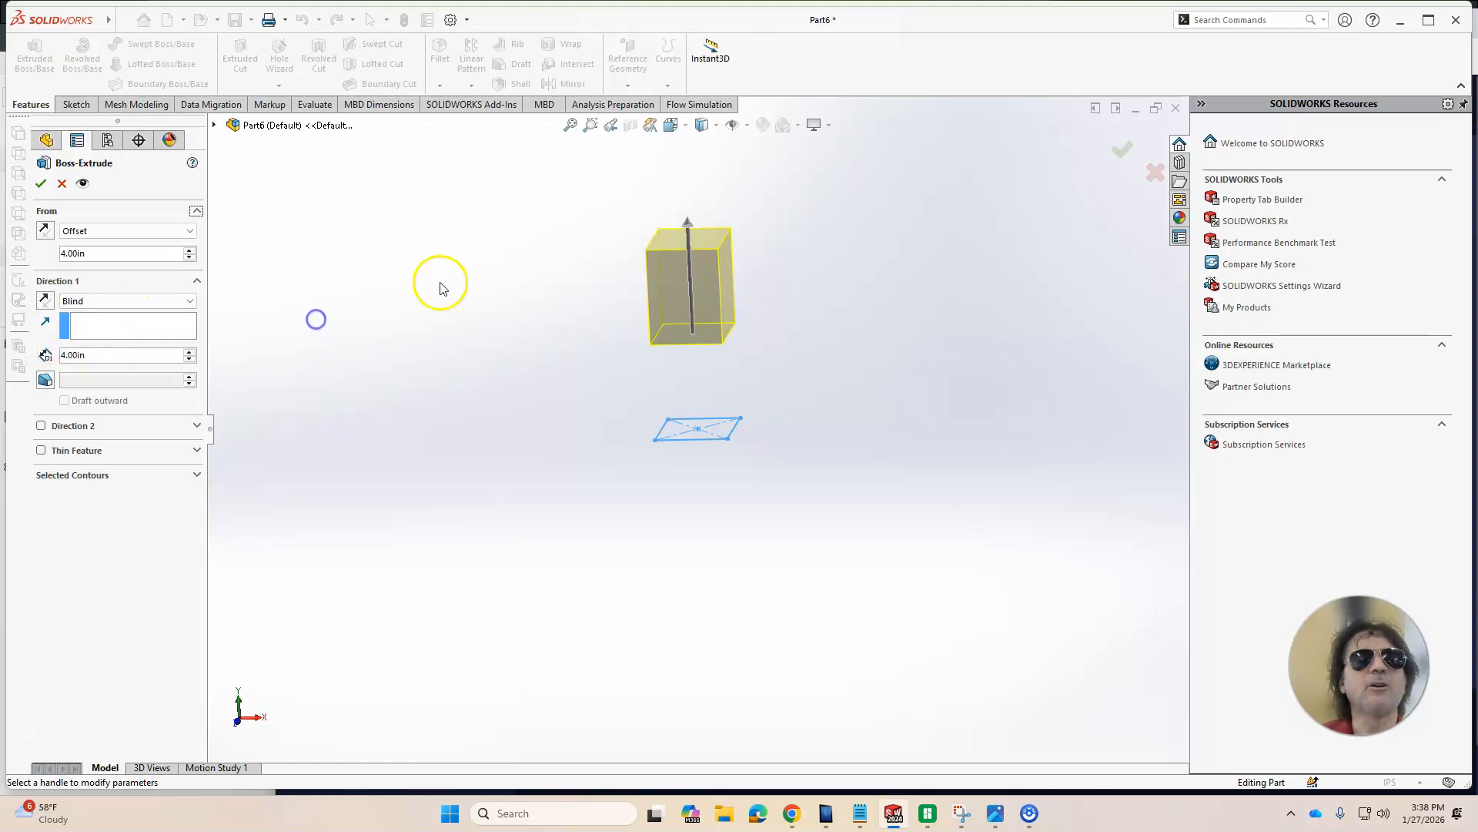
mouse_move(665, 391)
middle_mouse_down()
mouse_move(745, 284)
mouse_move(630, 367)
mouse_move(641, 420)
middle_mouse_up()
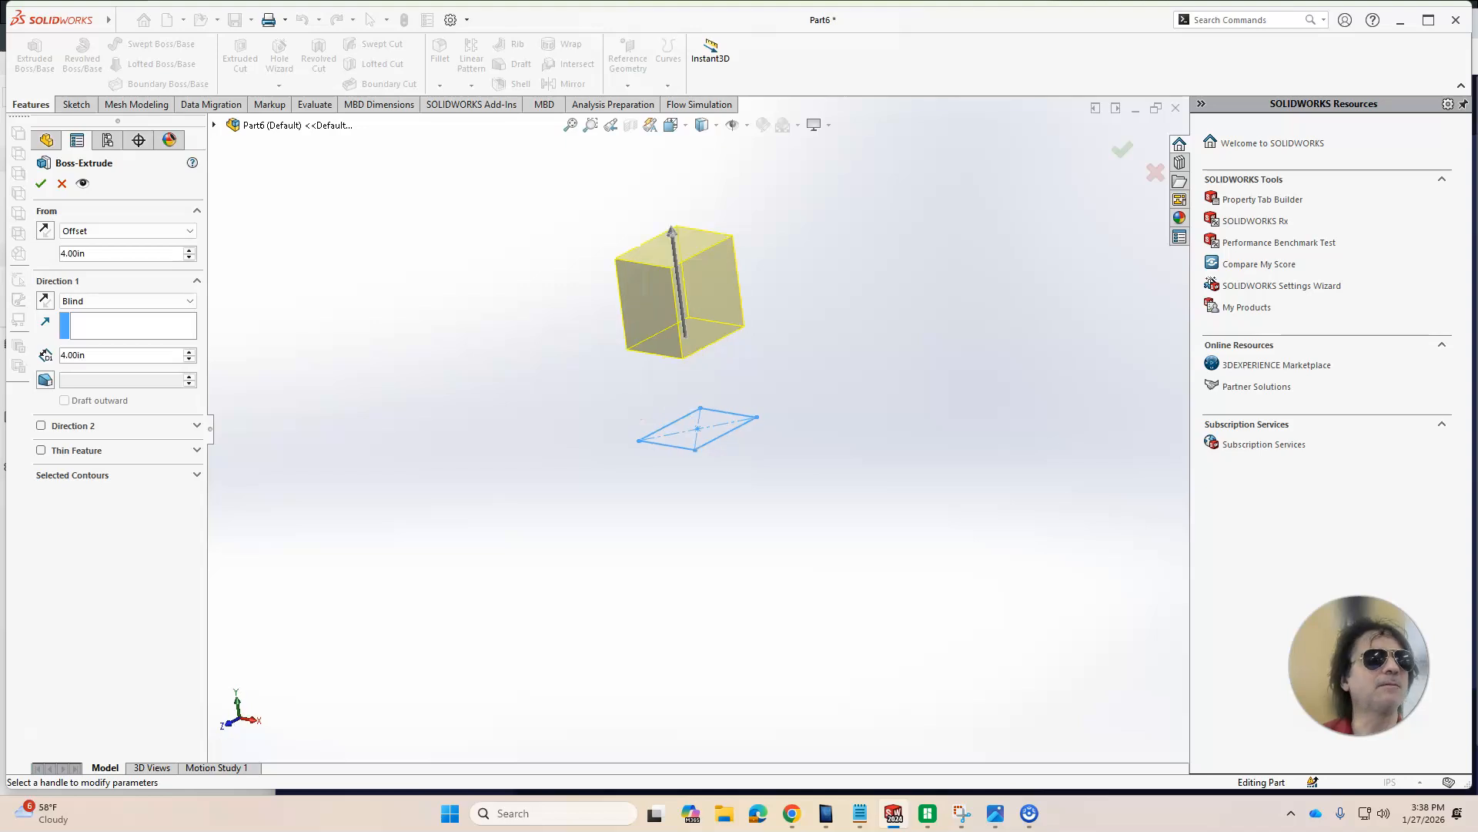
left_click(42, 184)
middle_click_drag(808, 366, 680, 332)
middle_click_drag(684, 359, 716, 394)
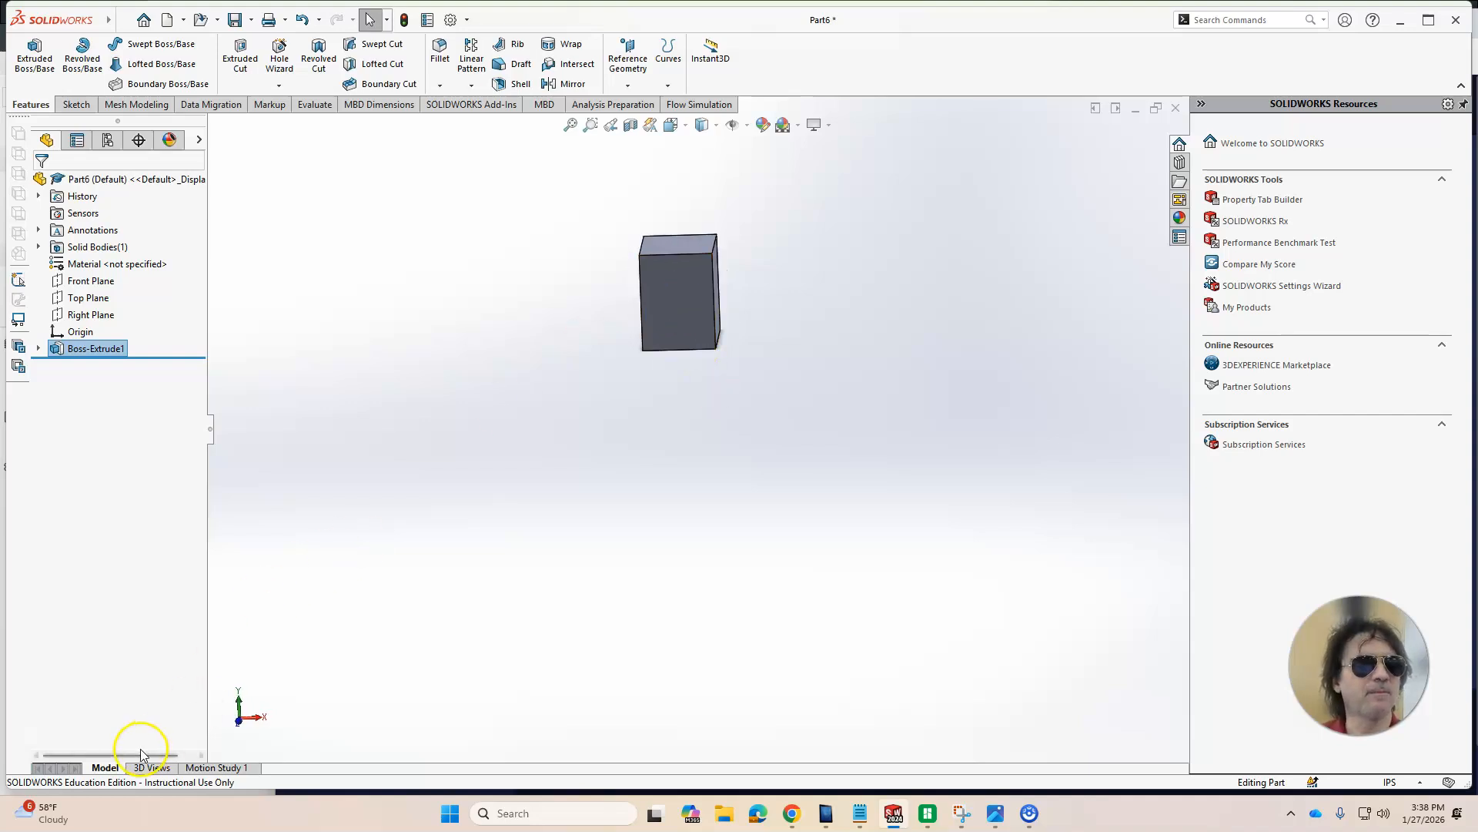